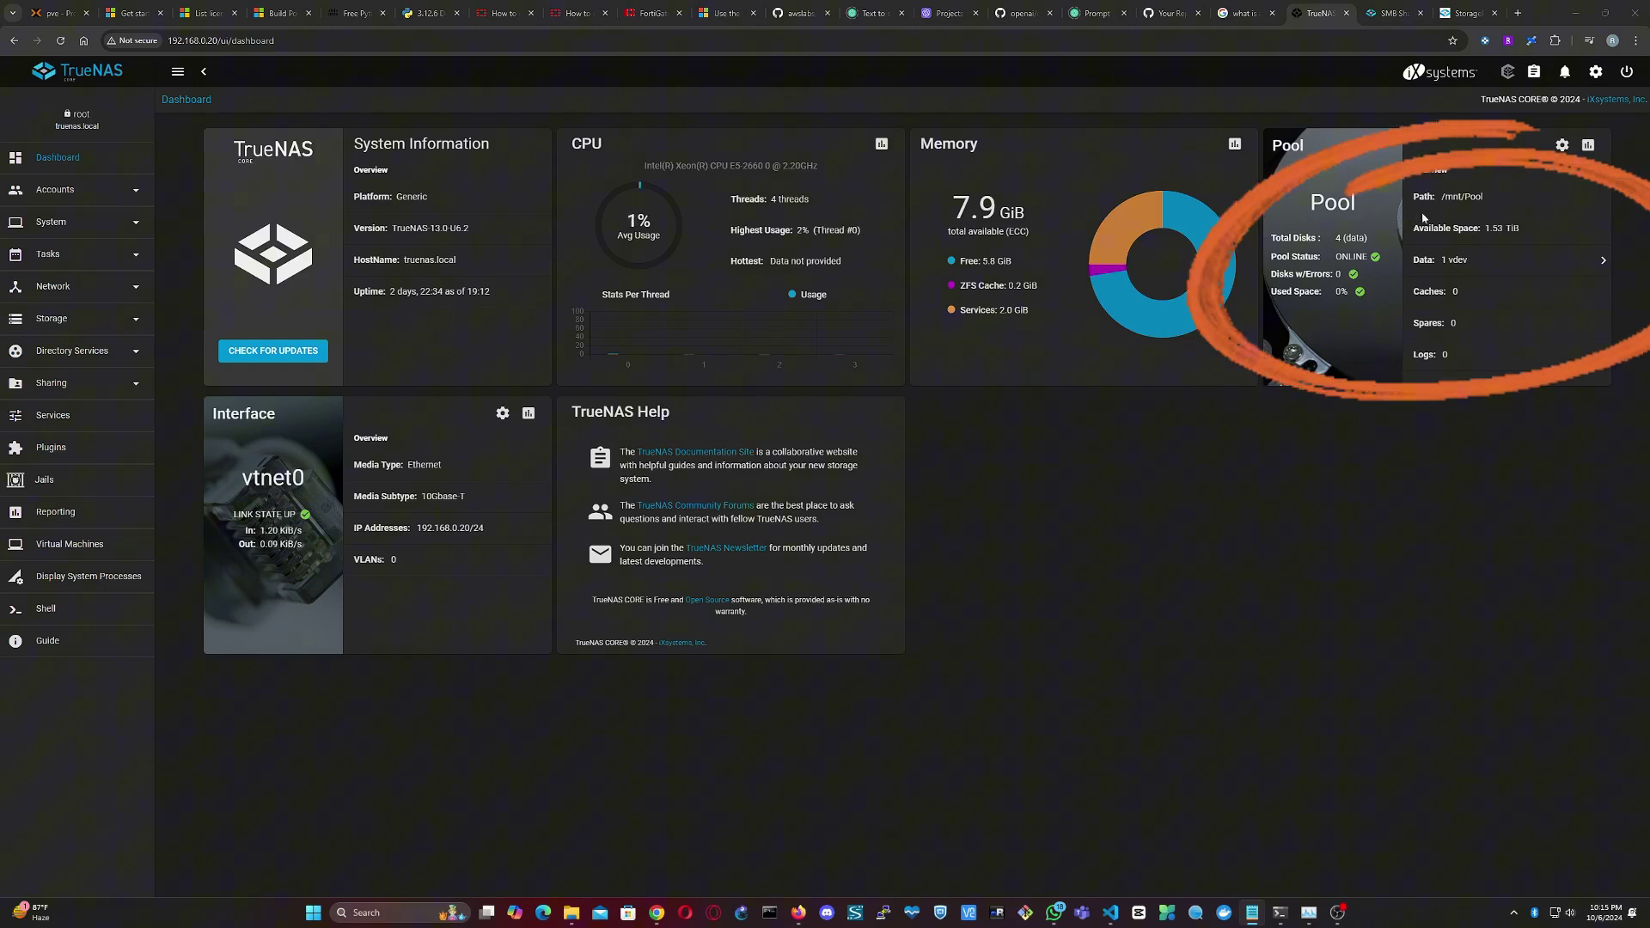
- Highlight the Pool card's mount path and title, then go to Storage > Pools
{"action": "double_click", "coordinate": [1458, 218]}
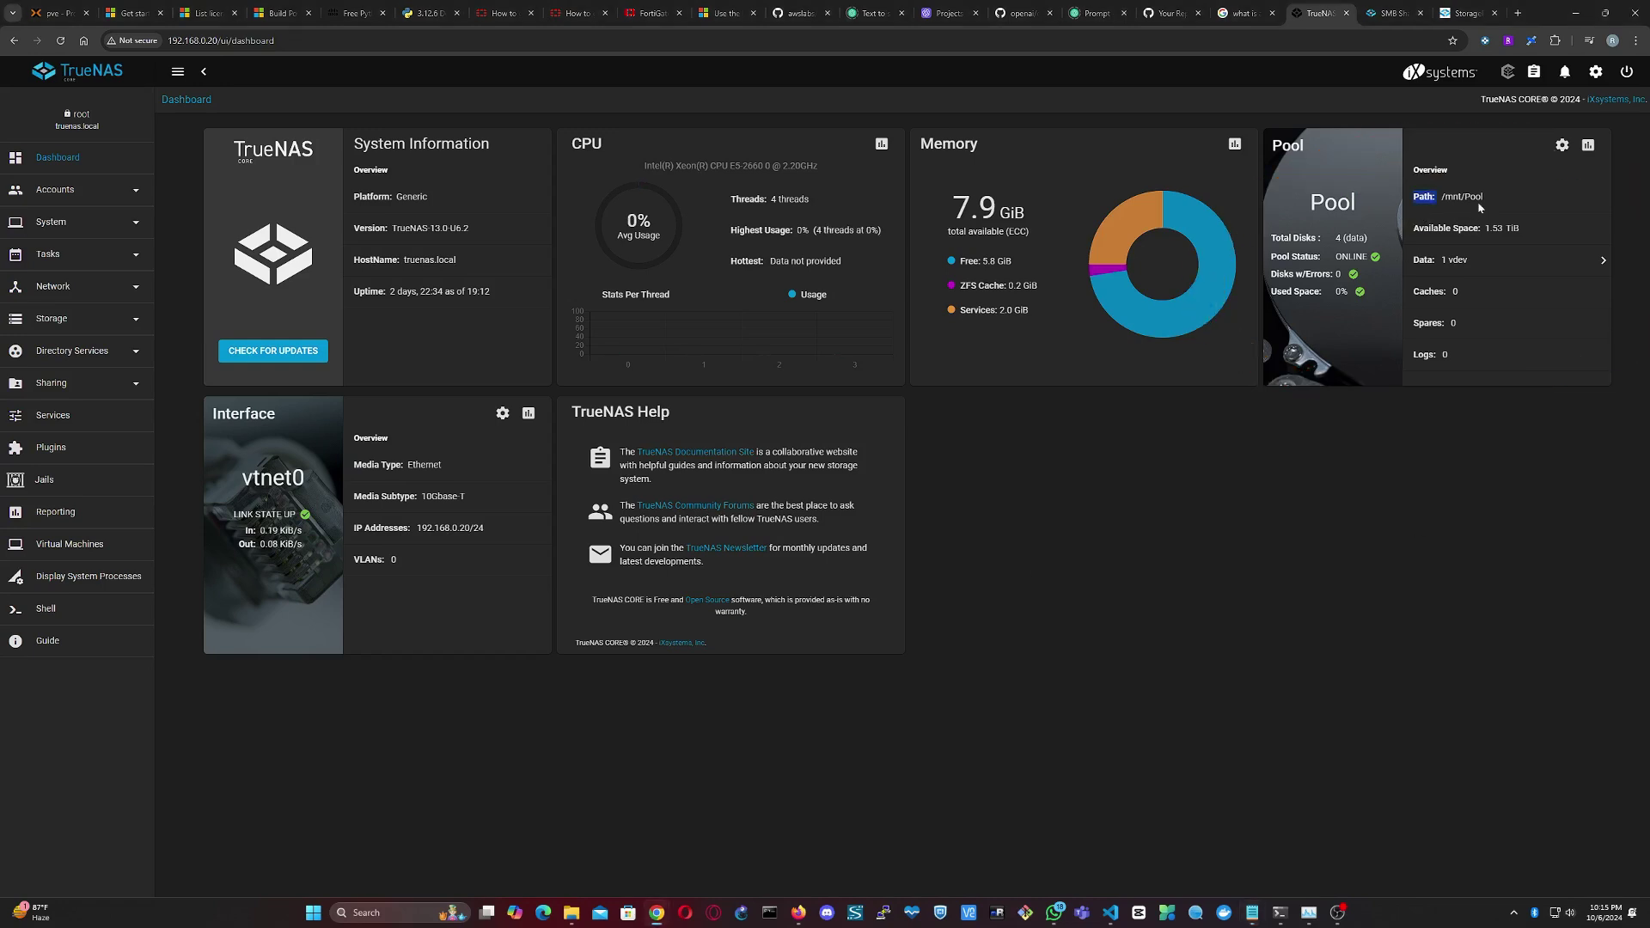
{"action": "double_click", "coordinate": [1332, 202]}
{"action": "left_click", "coordinate": [138, 322]}
{"action": "left_click", "coordinate": [79, 352]}
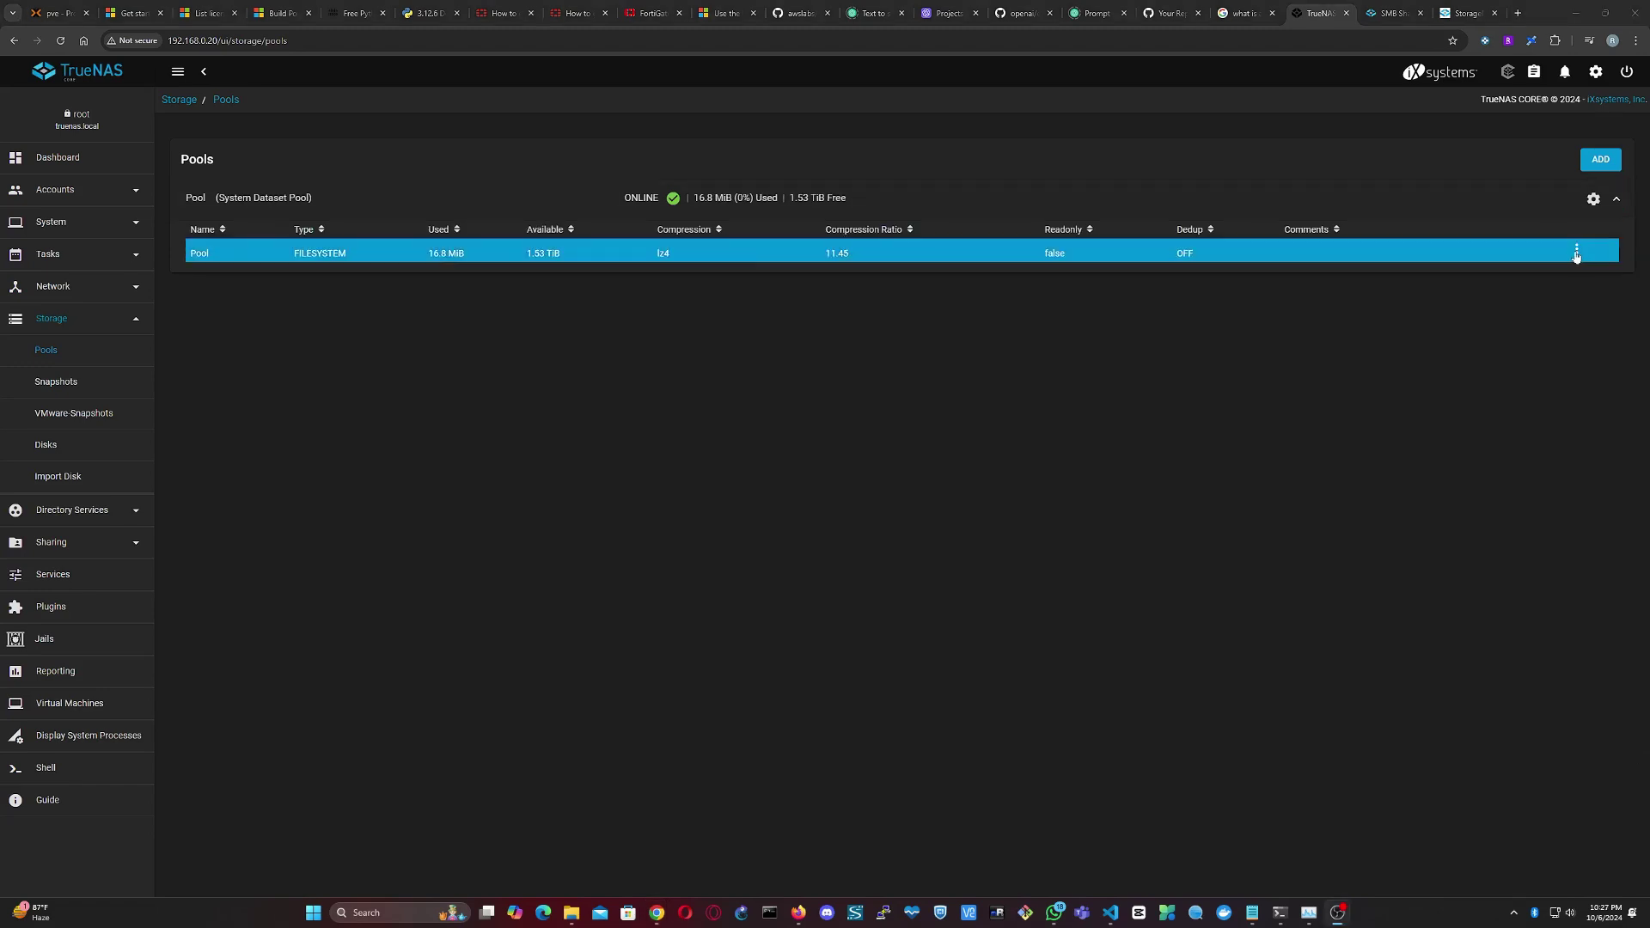
- Add a dataset named Test under Pool
{"action": "left_click", "coordinate": [1577, 250]}
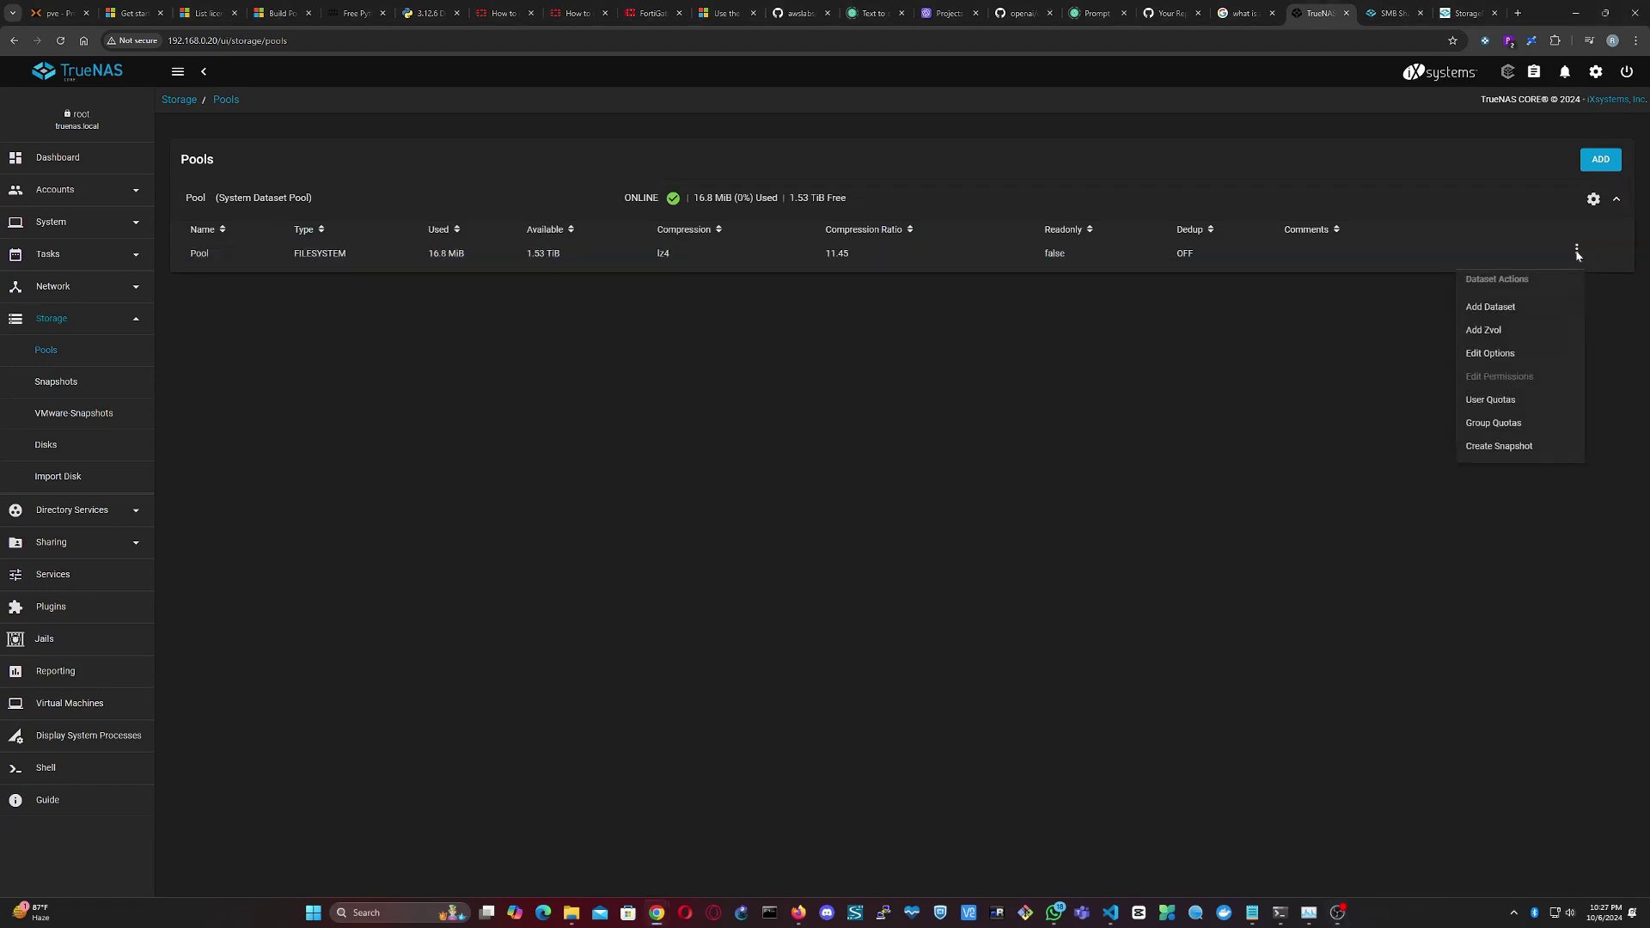
{"action": "left_click", "coordinate": [1497, 309]}
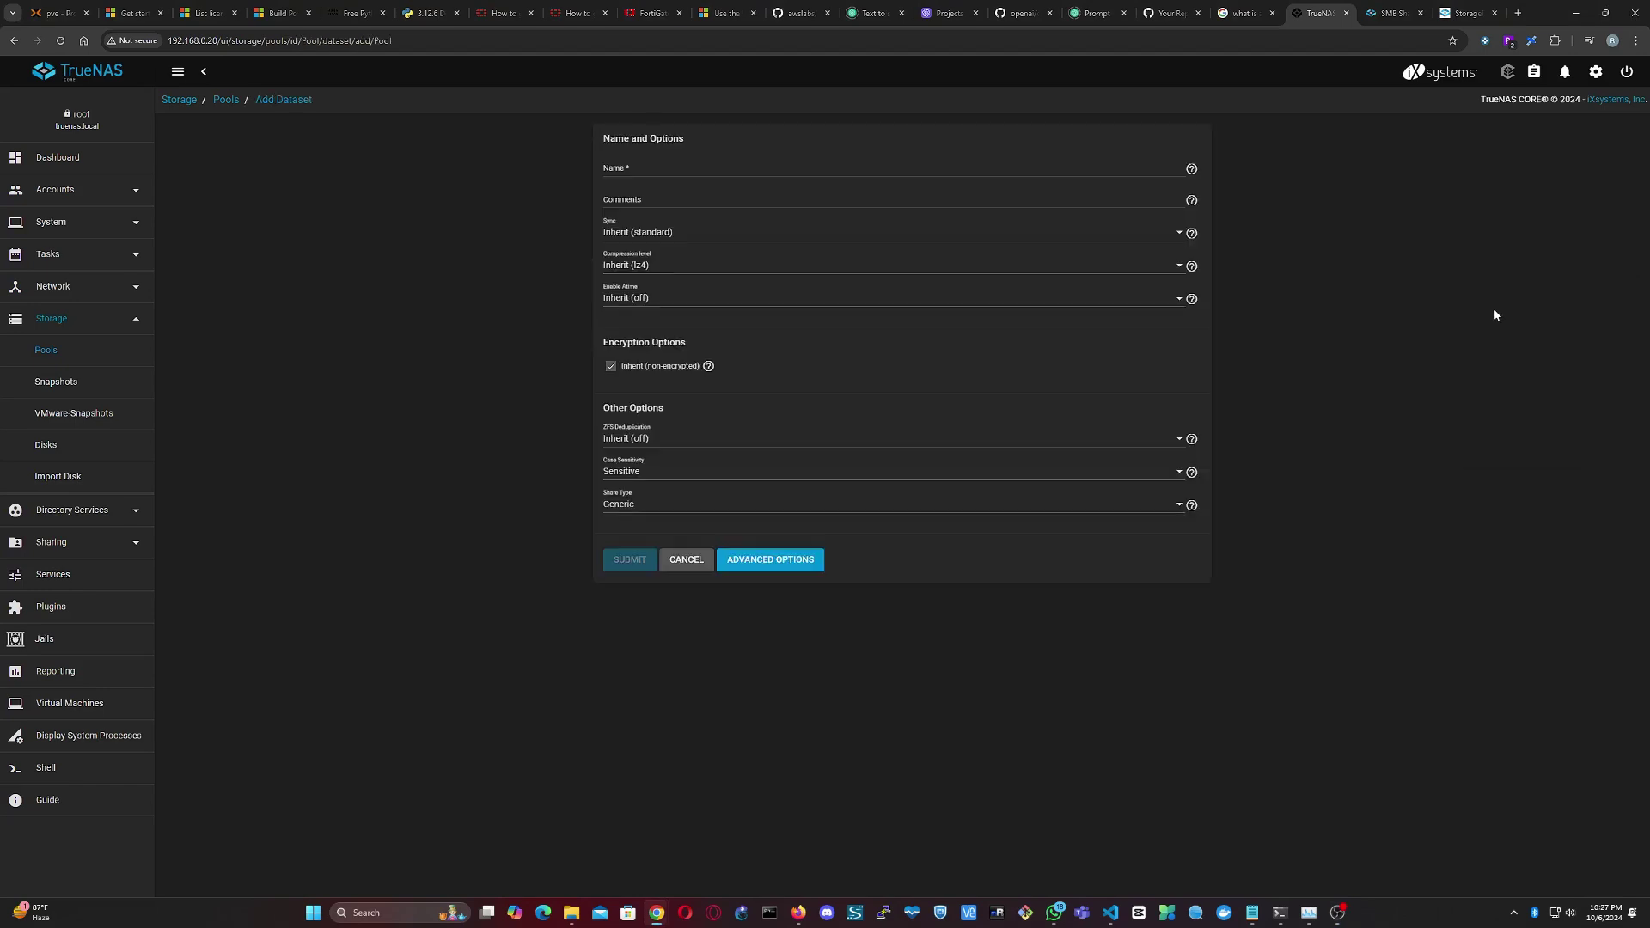
{"action": "left_click", "coordinate": [610, 169]}
{"action": "type", "text": "Test"}
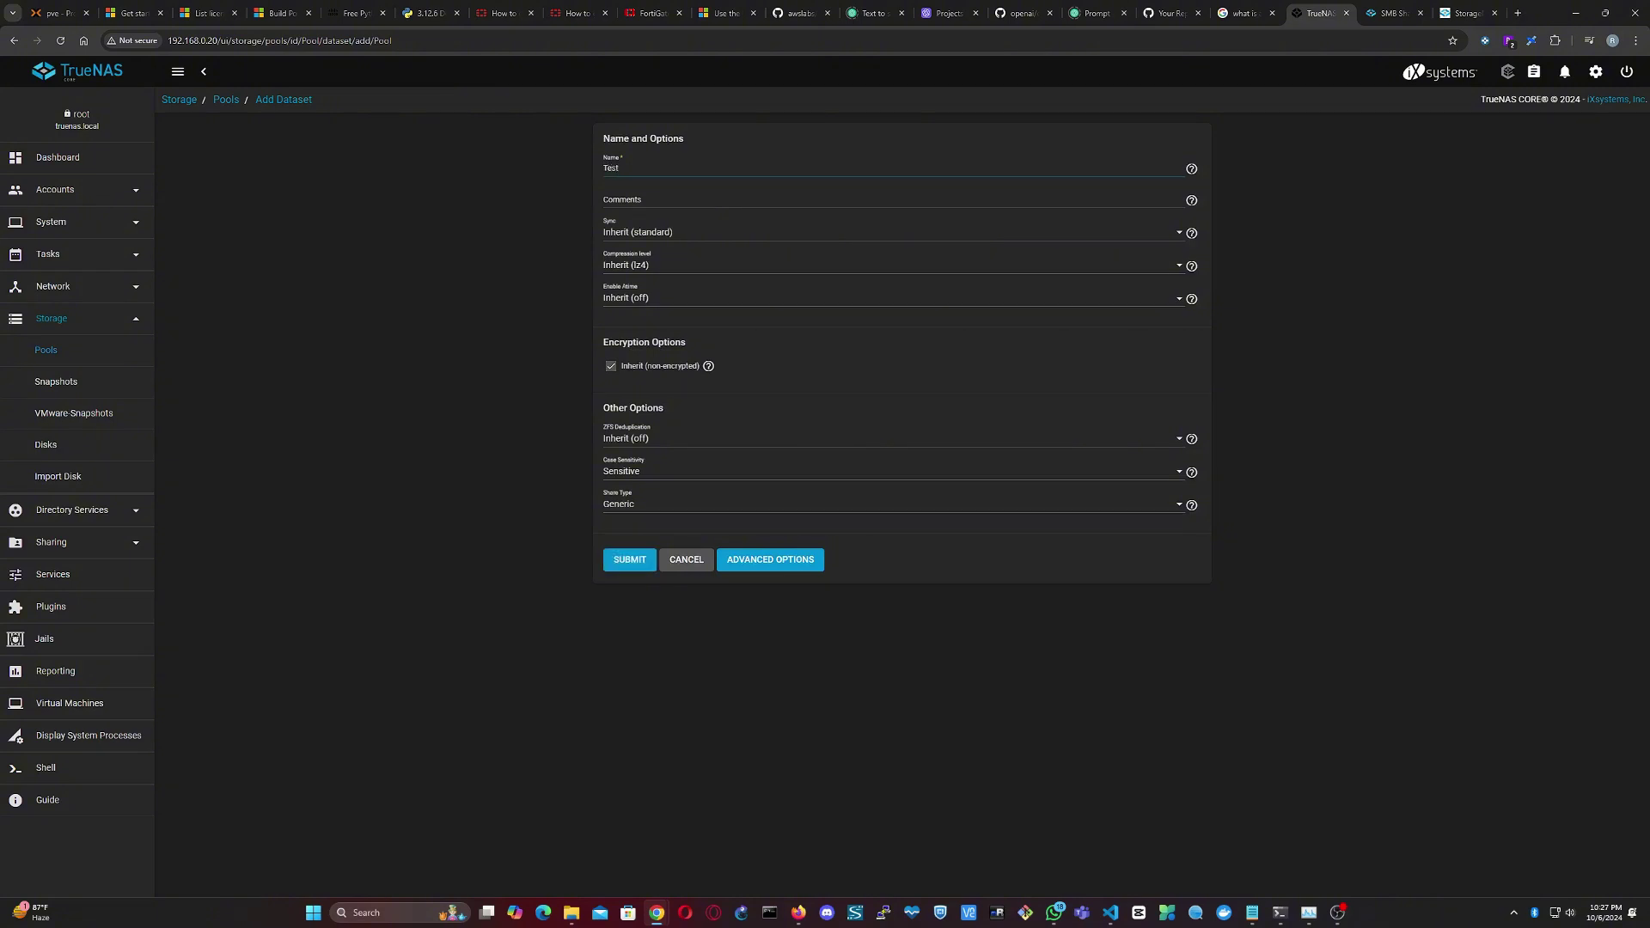
{"action": "left_click", "coordinate": [630, 563]}
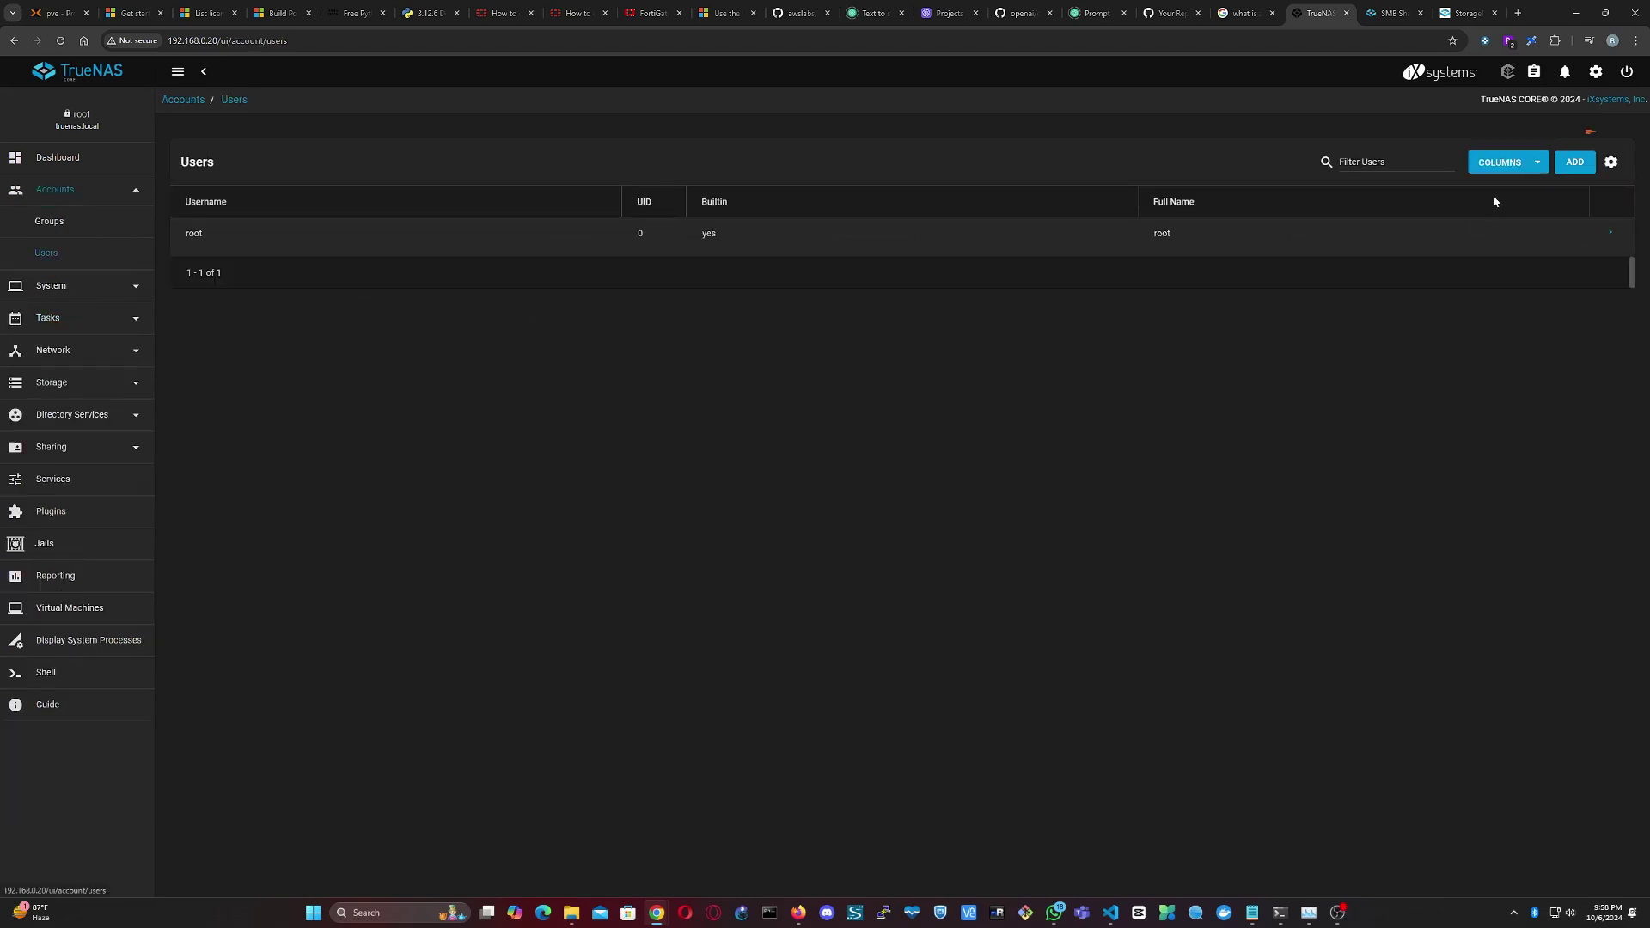
- Add user test with a password and home directory /mnt/Pool/test
{"action": "left_click", "coordinate": [1574, 161]}
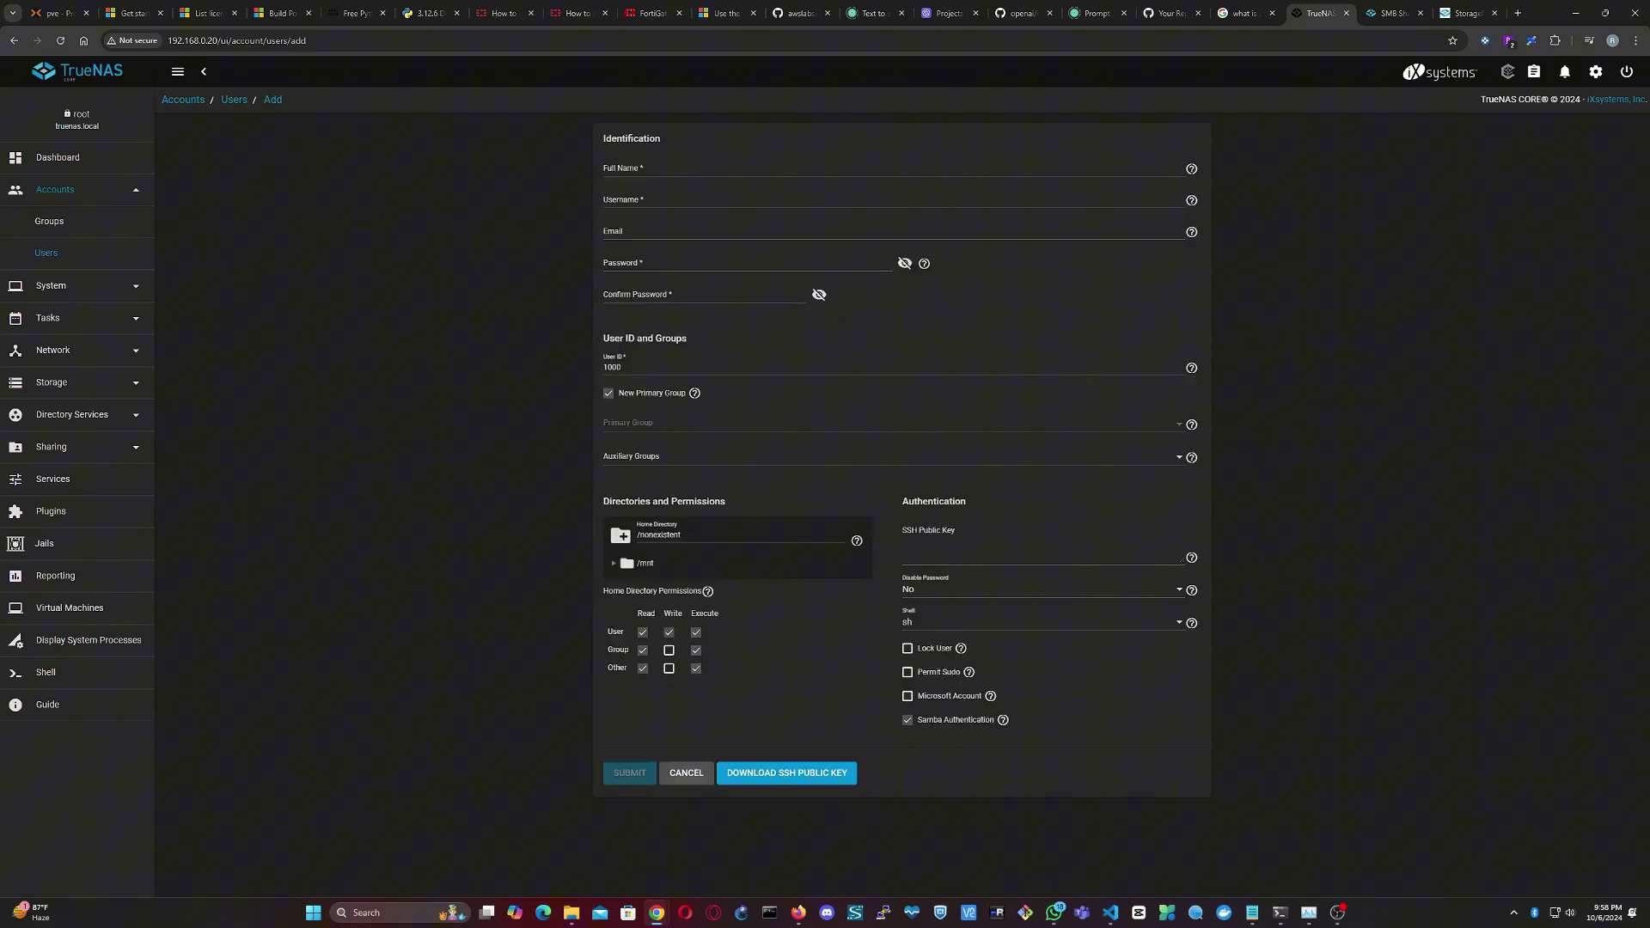
{"action": "left_click", "coordinate": [652, 166]}
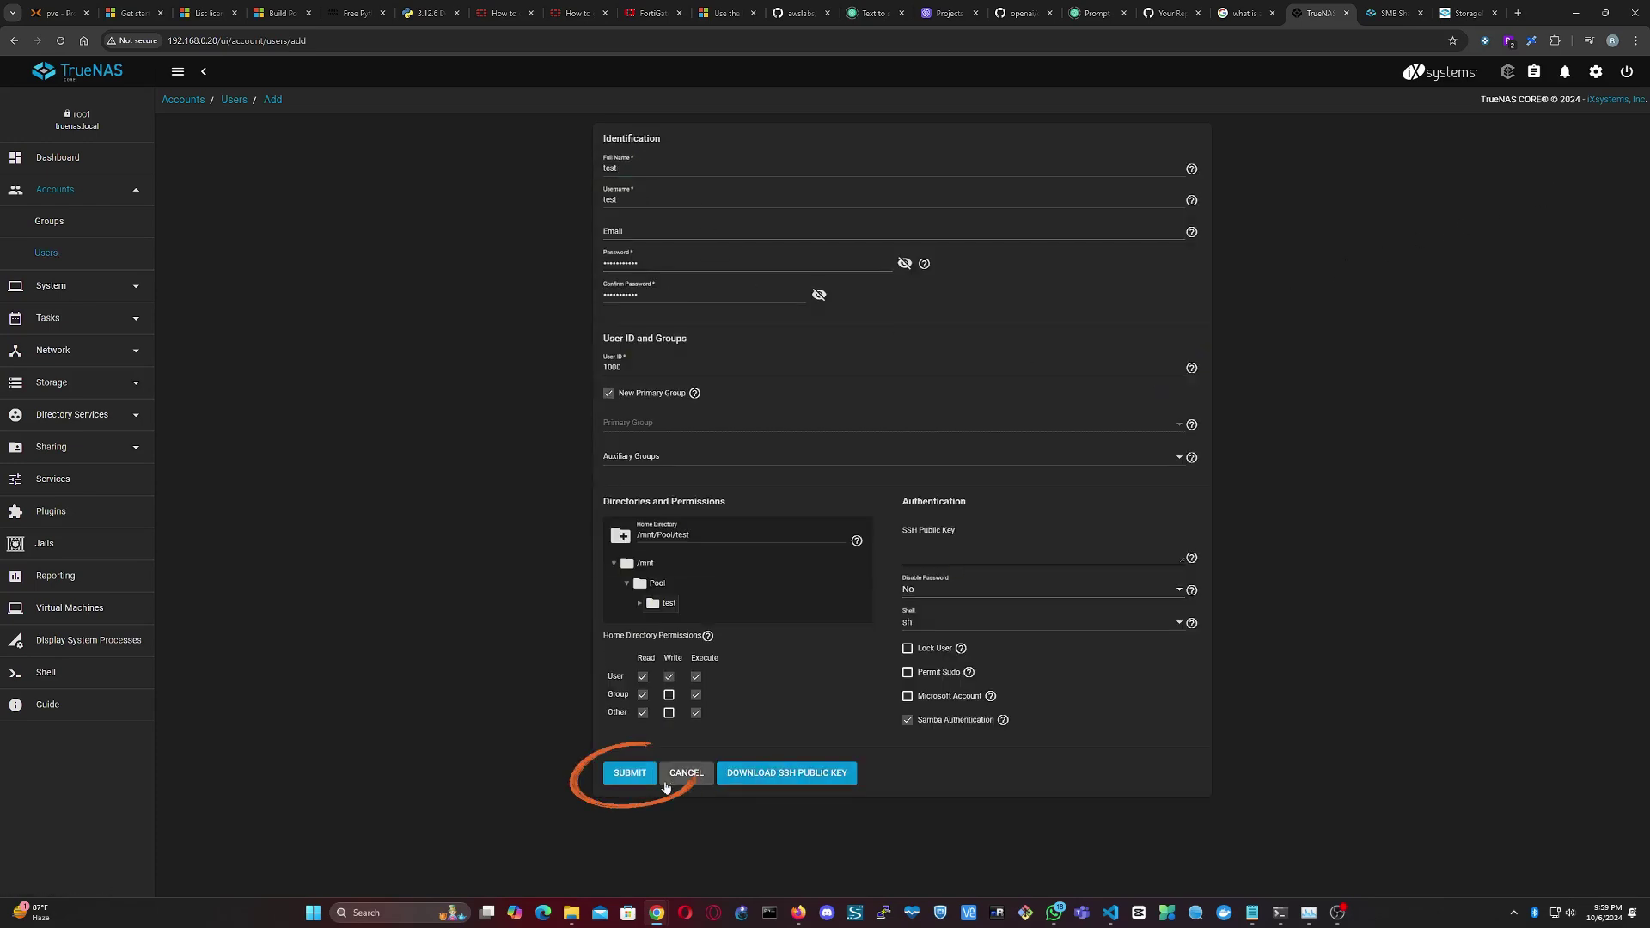
{"action": "left_click", "coordinate": [630, 773]}
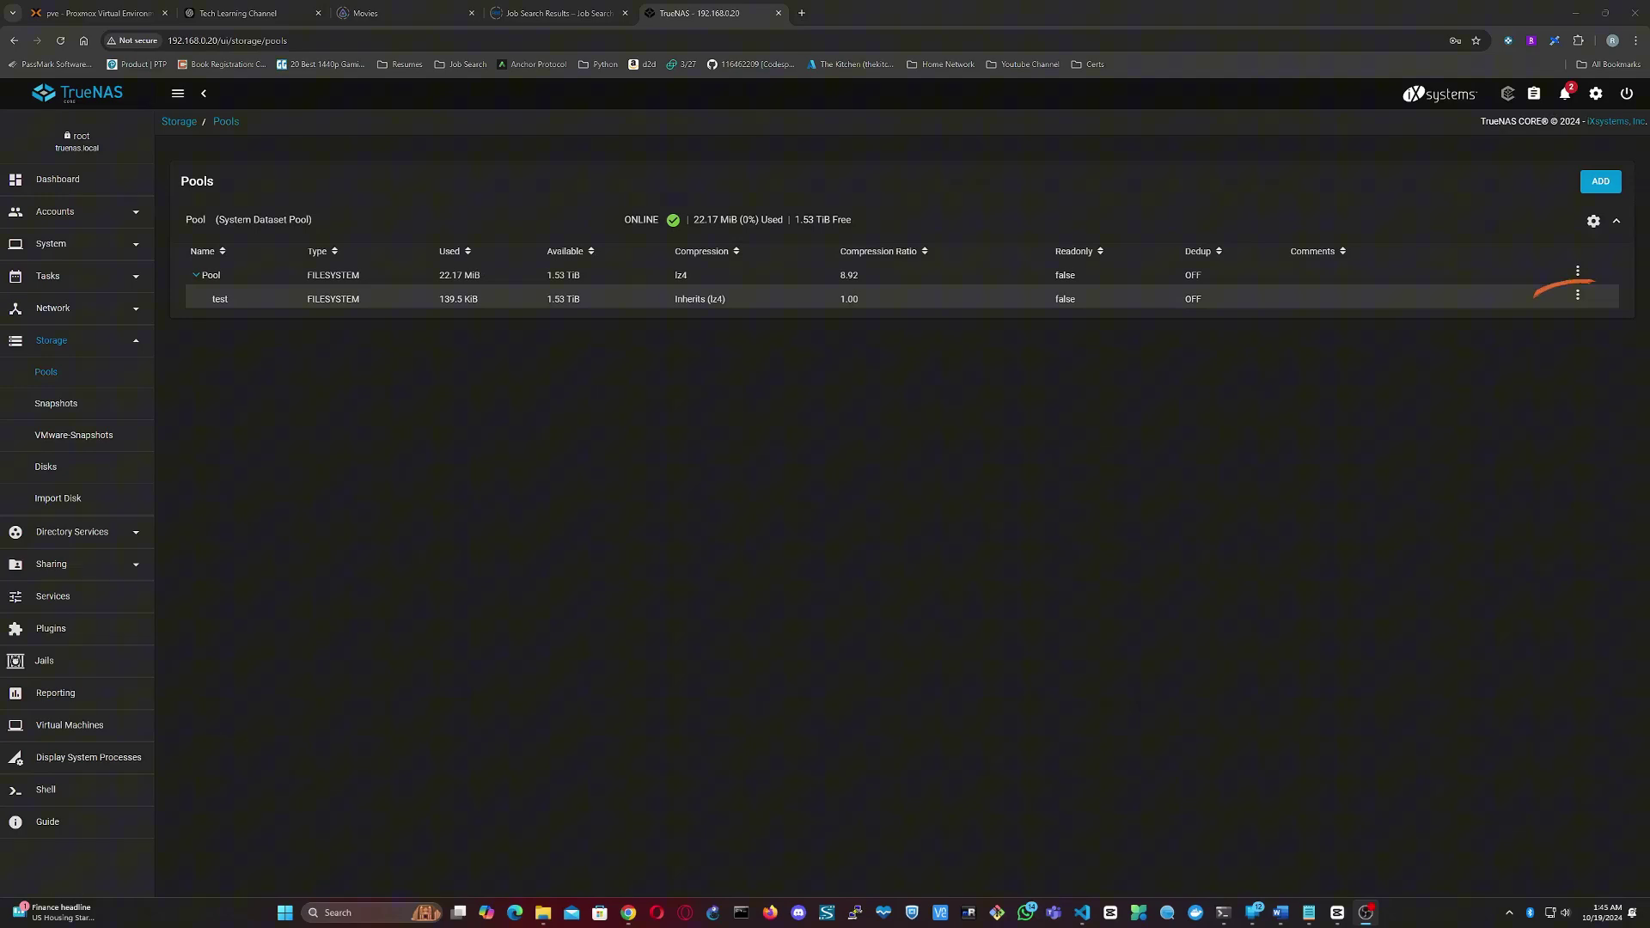
- Set the test dataset's owner user and group to test, applied recursively, and save
{"action": "left_click", "coordinate": [1577, 296]}
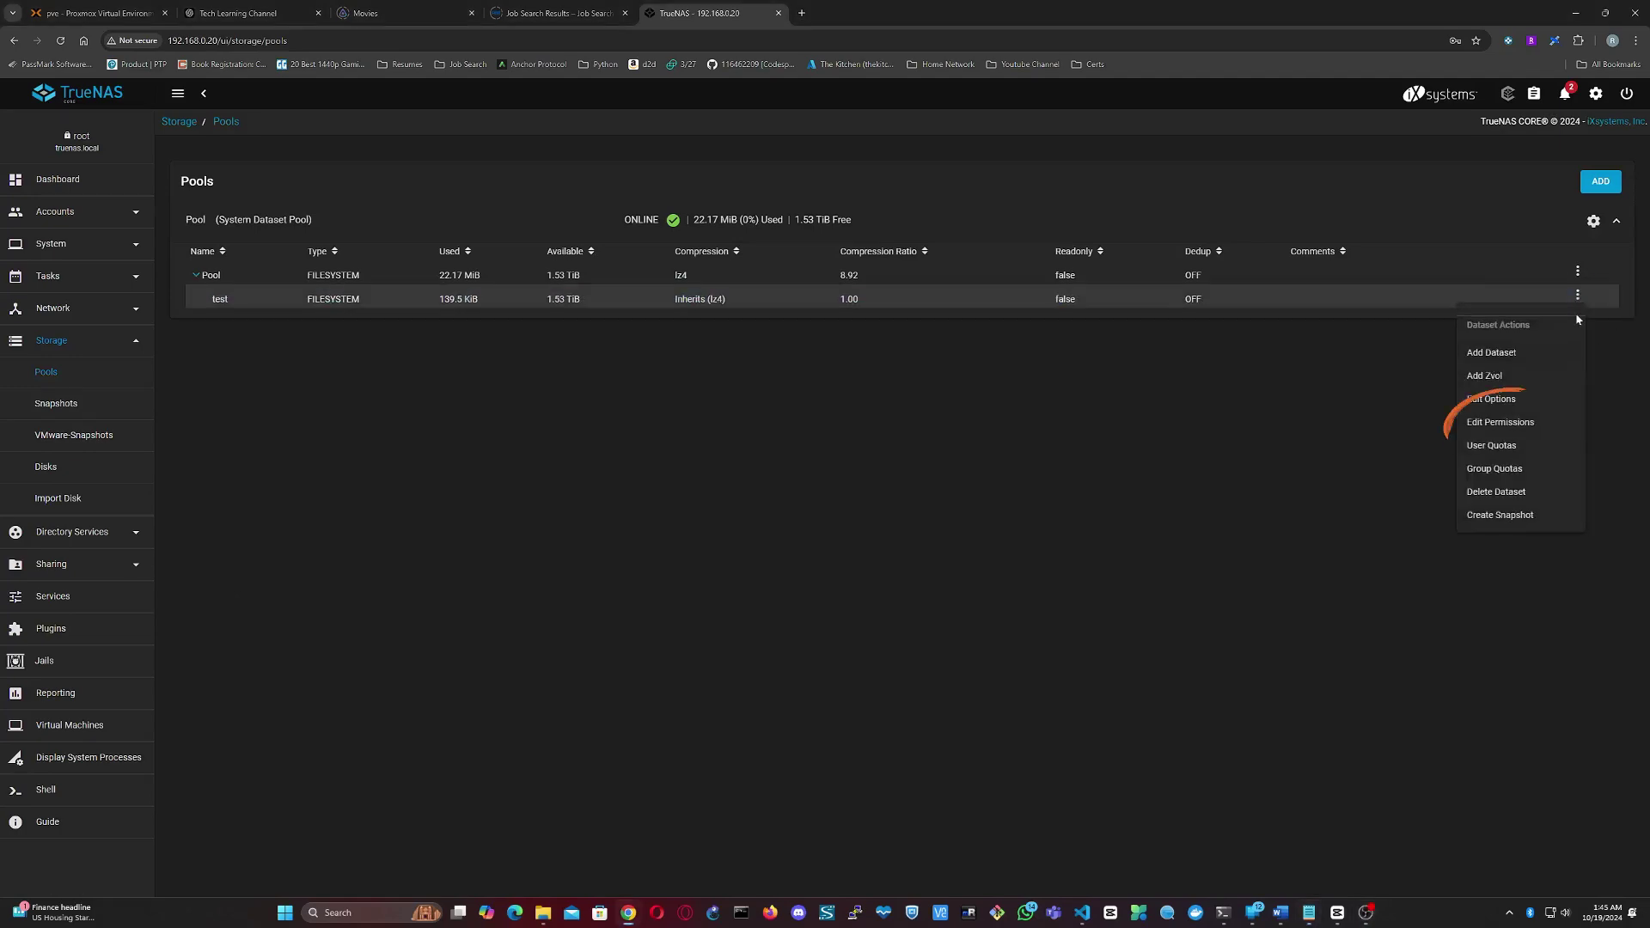
{"action": "left_click", "coordinate": [1500, 422]}
{"action": "left_click", "coordinate": [640, 263]}
{"action": "type", "text": "test"}
{"action": "left_click", "coordinate": [638, 289]}
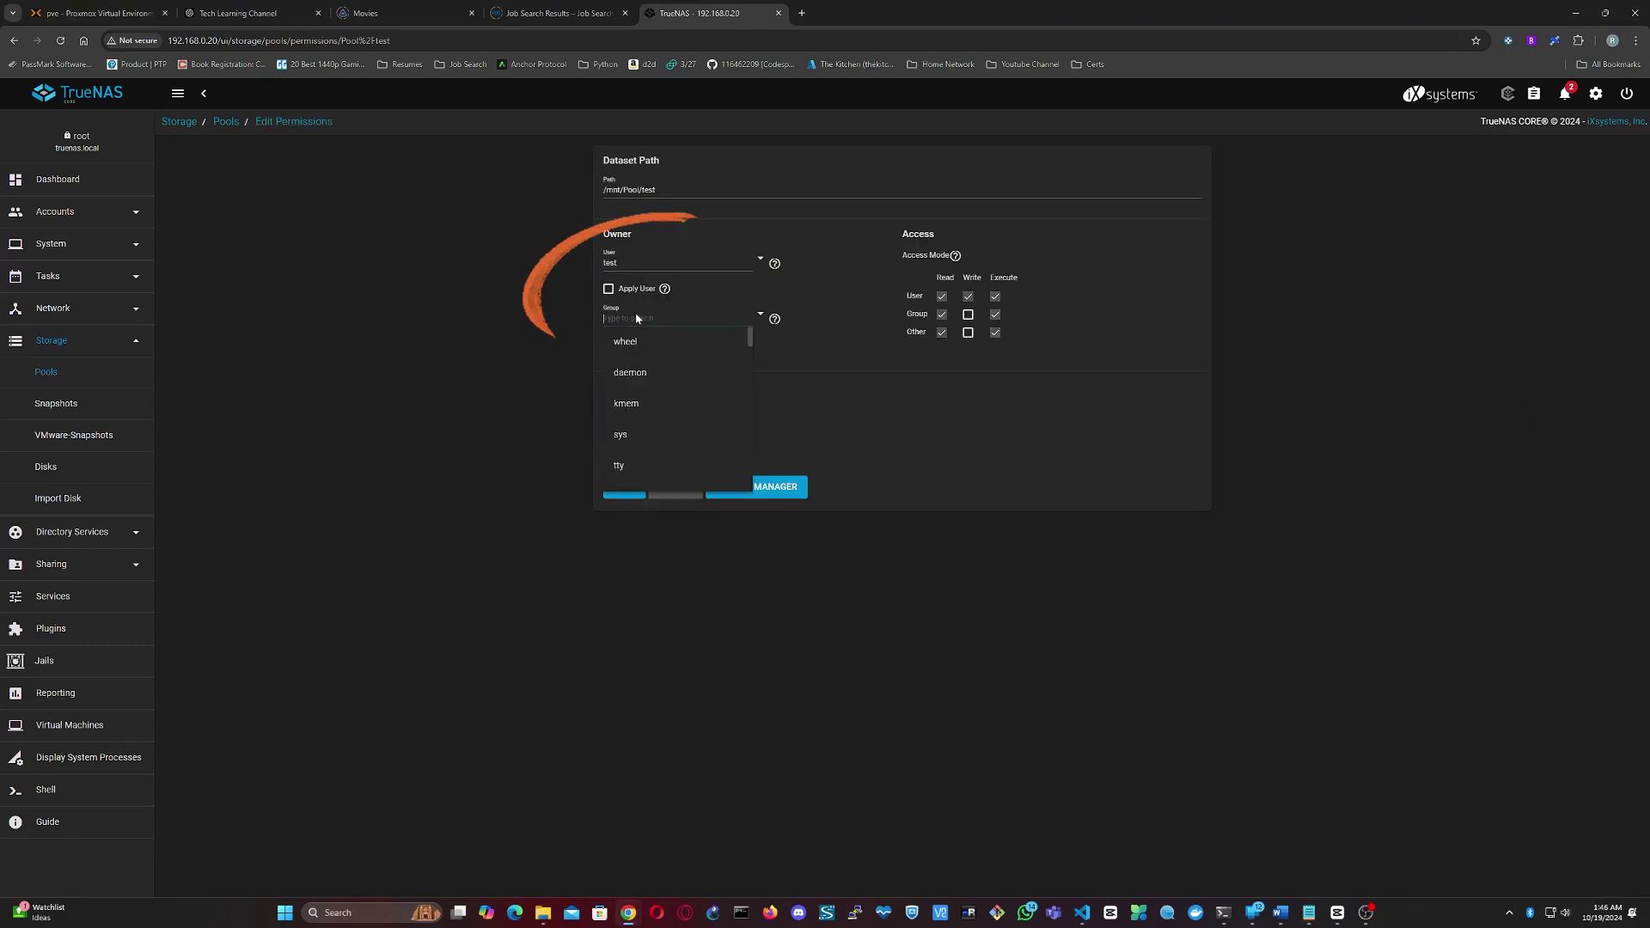
{"action": "left_click", "coordinate": [609, 289]}
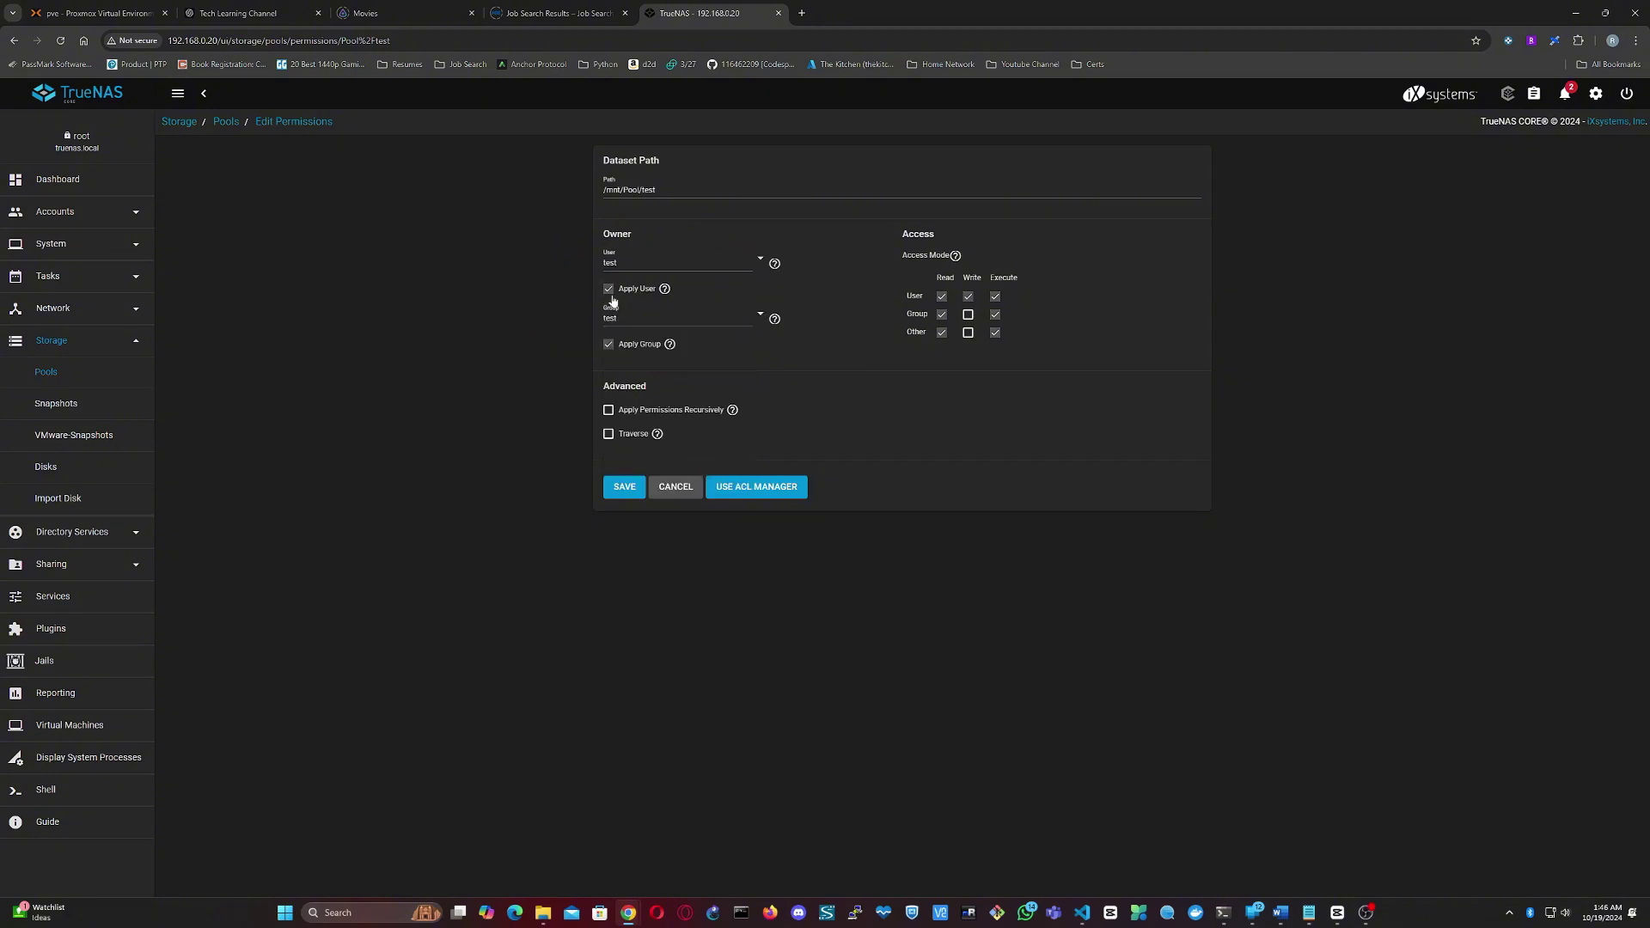
{"action": "left_click", "coordinate": [609, 410]}
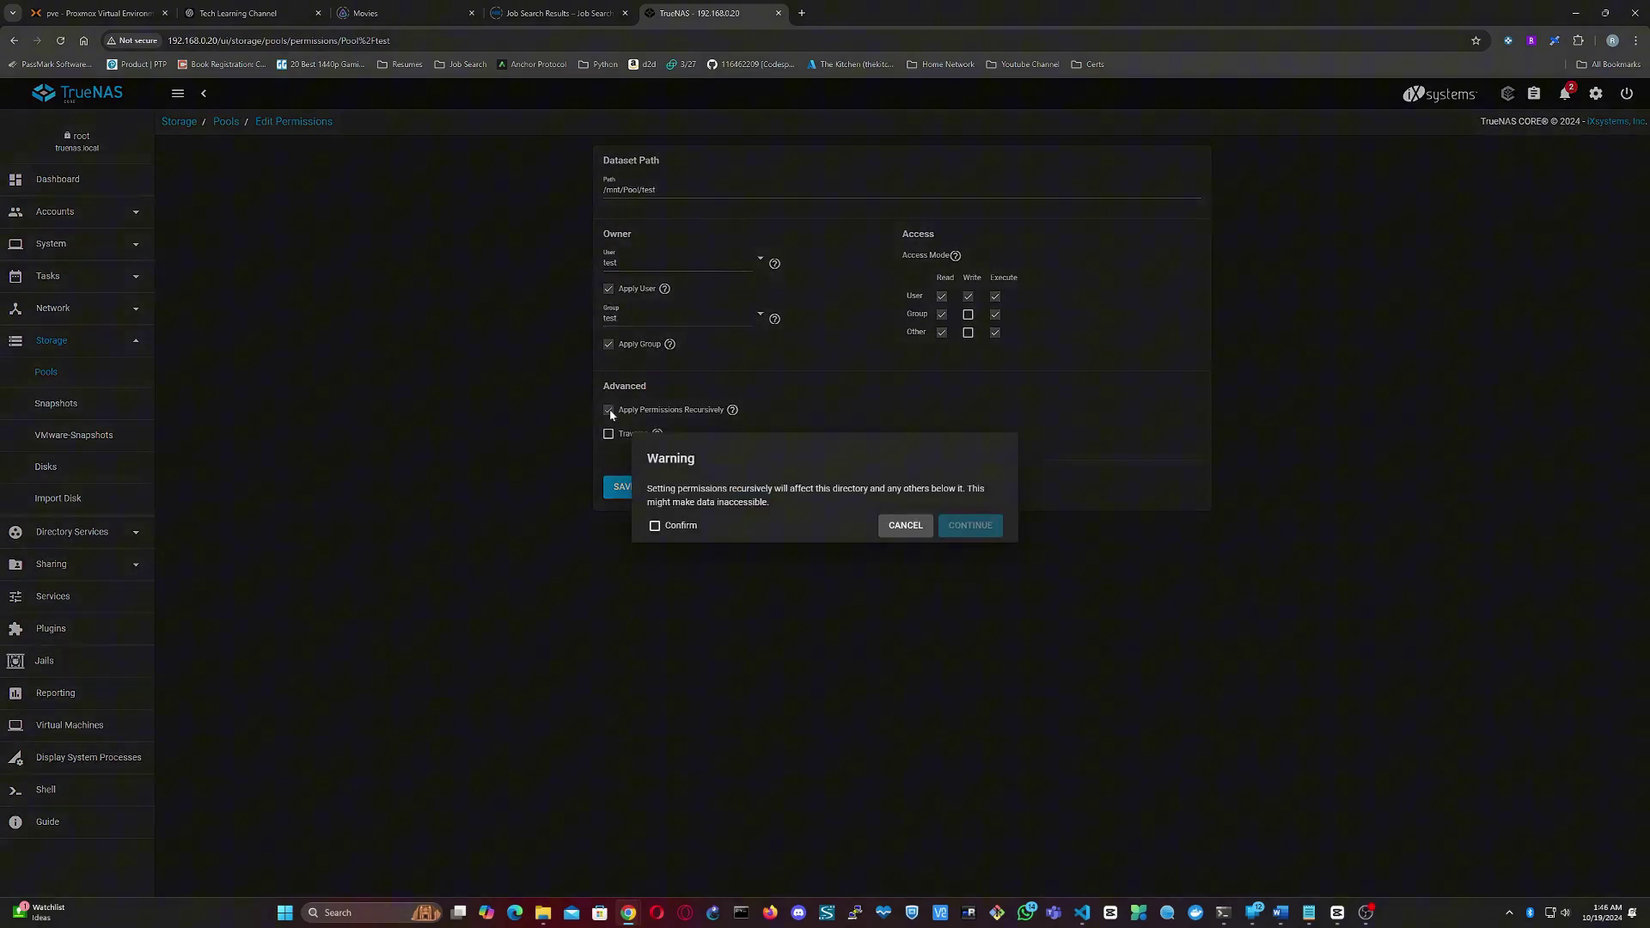
{"action": "left_click", "coordinate": [687, 525]}
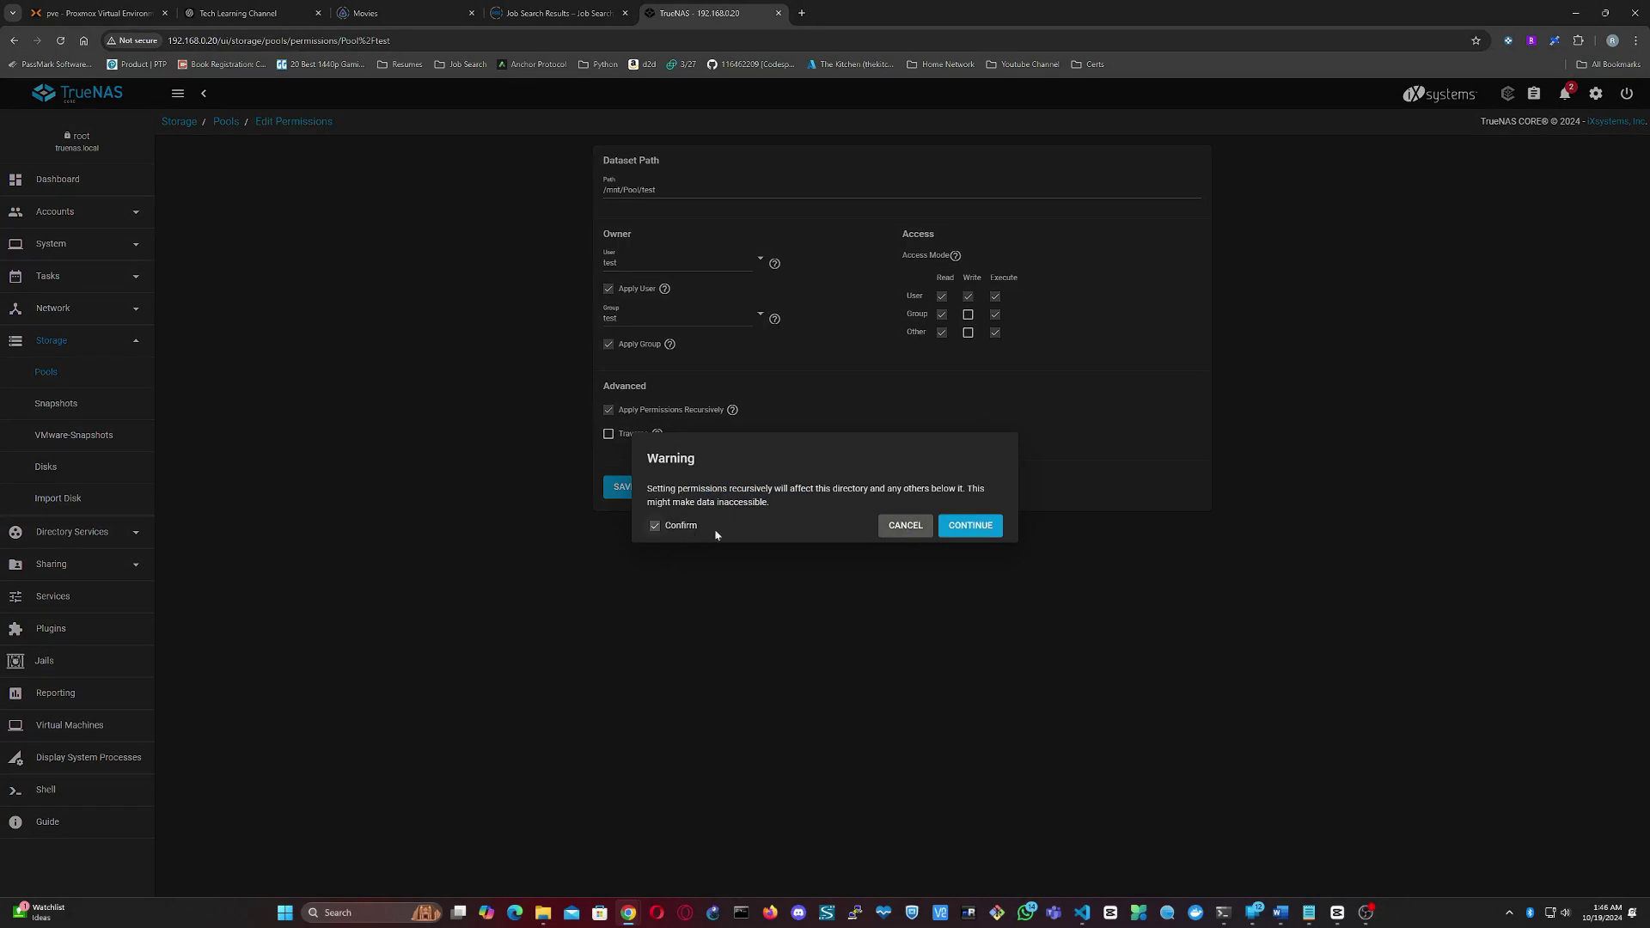
{"action": "left_click", "coordinate": [966, 526]}
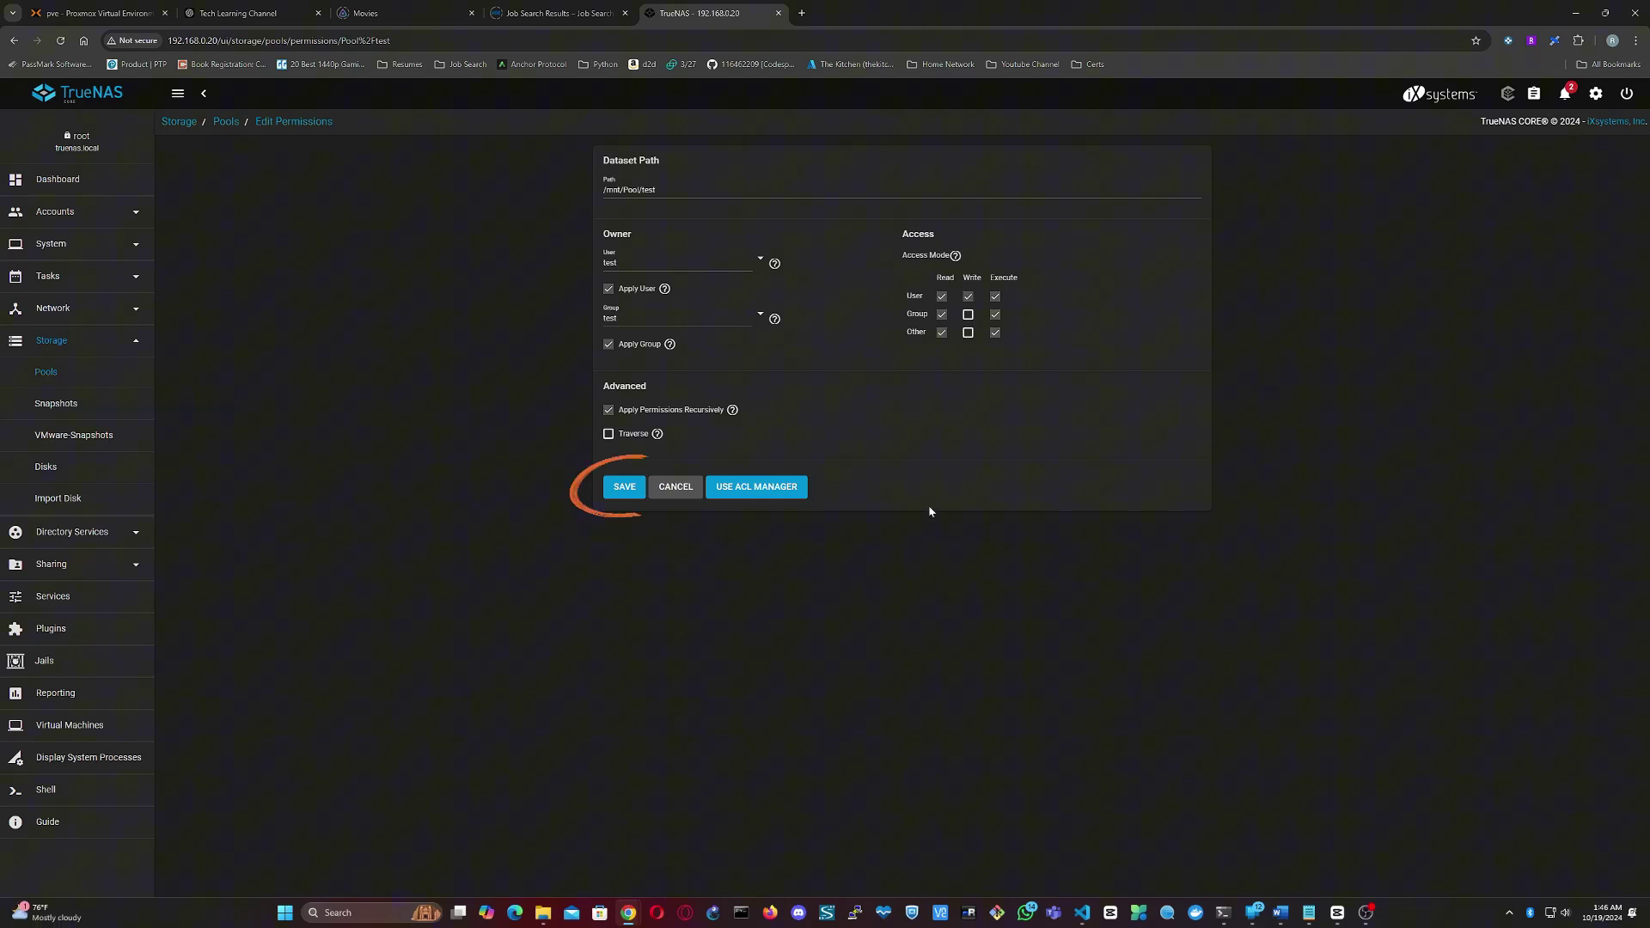
{"action": "left_click", "coordinate": [621, 487]}
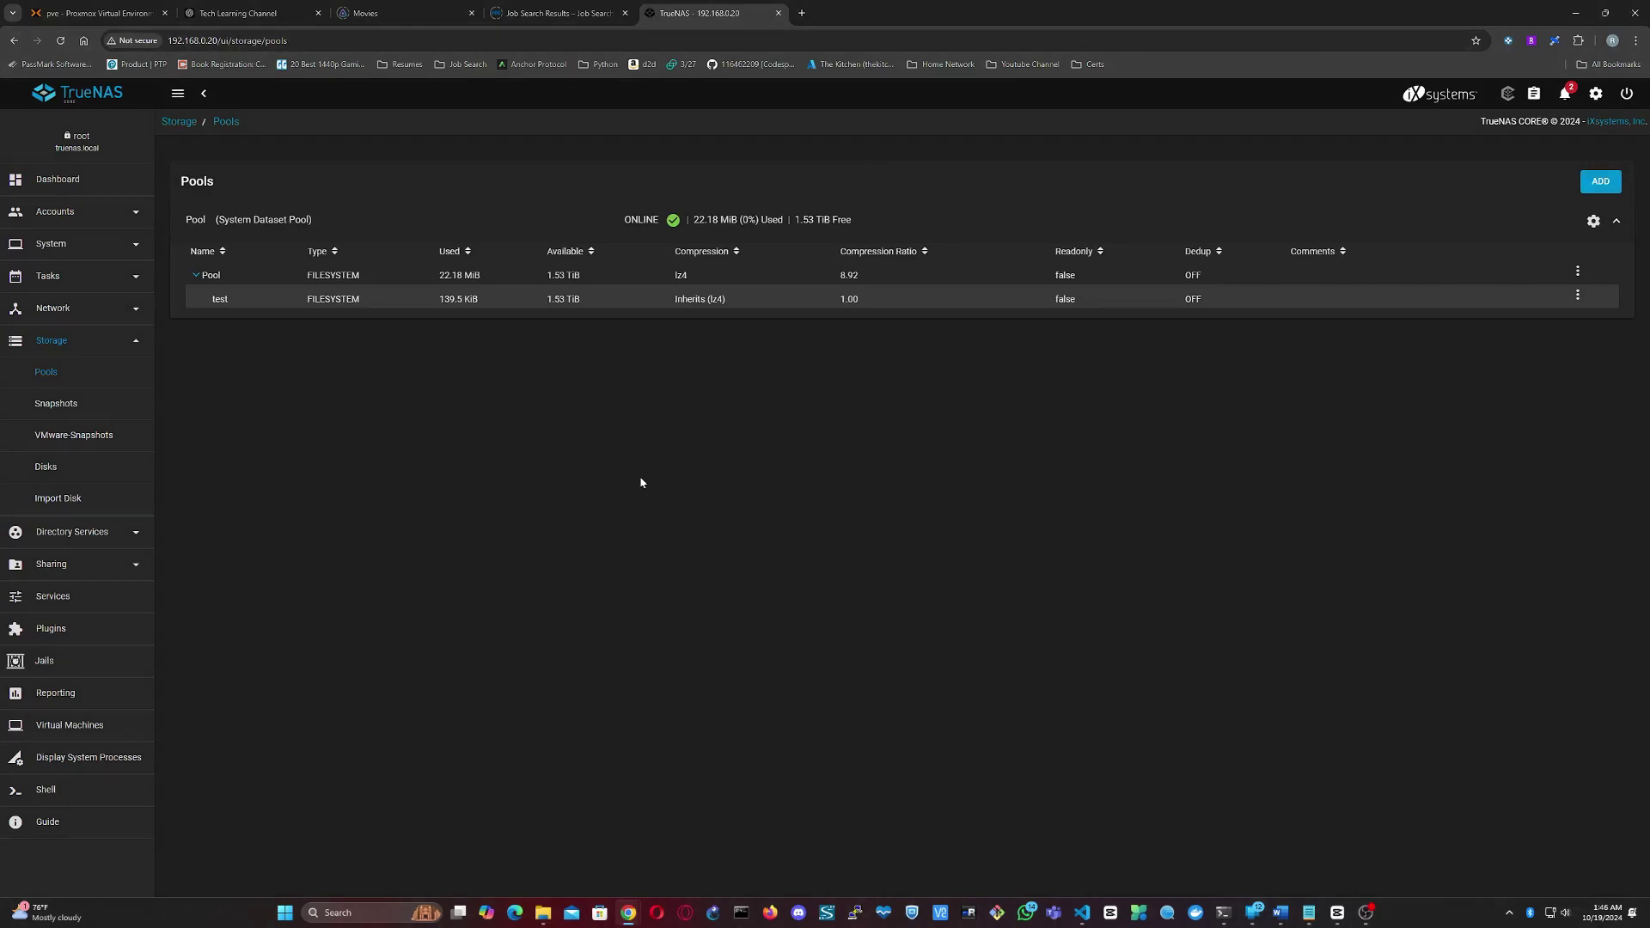
- Add SMB share Test for /mnt/Pool/Test and enable the SMB service
{"action": "left_click", "coordinate": [136, 455]}
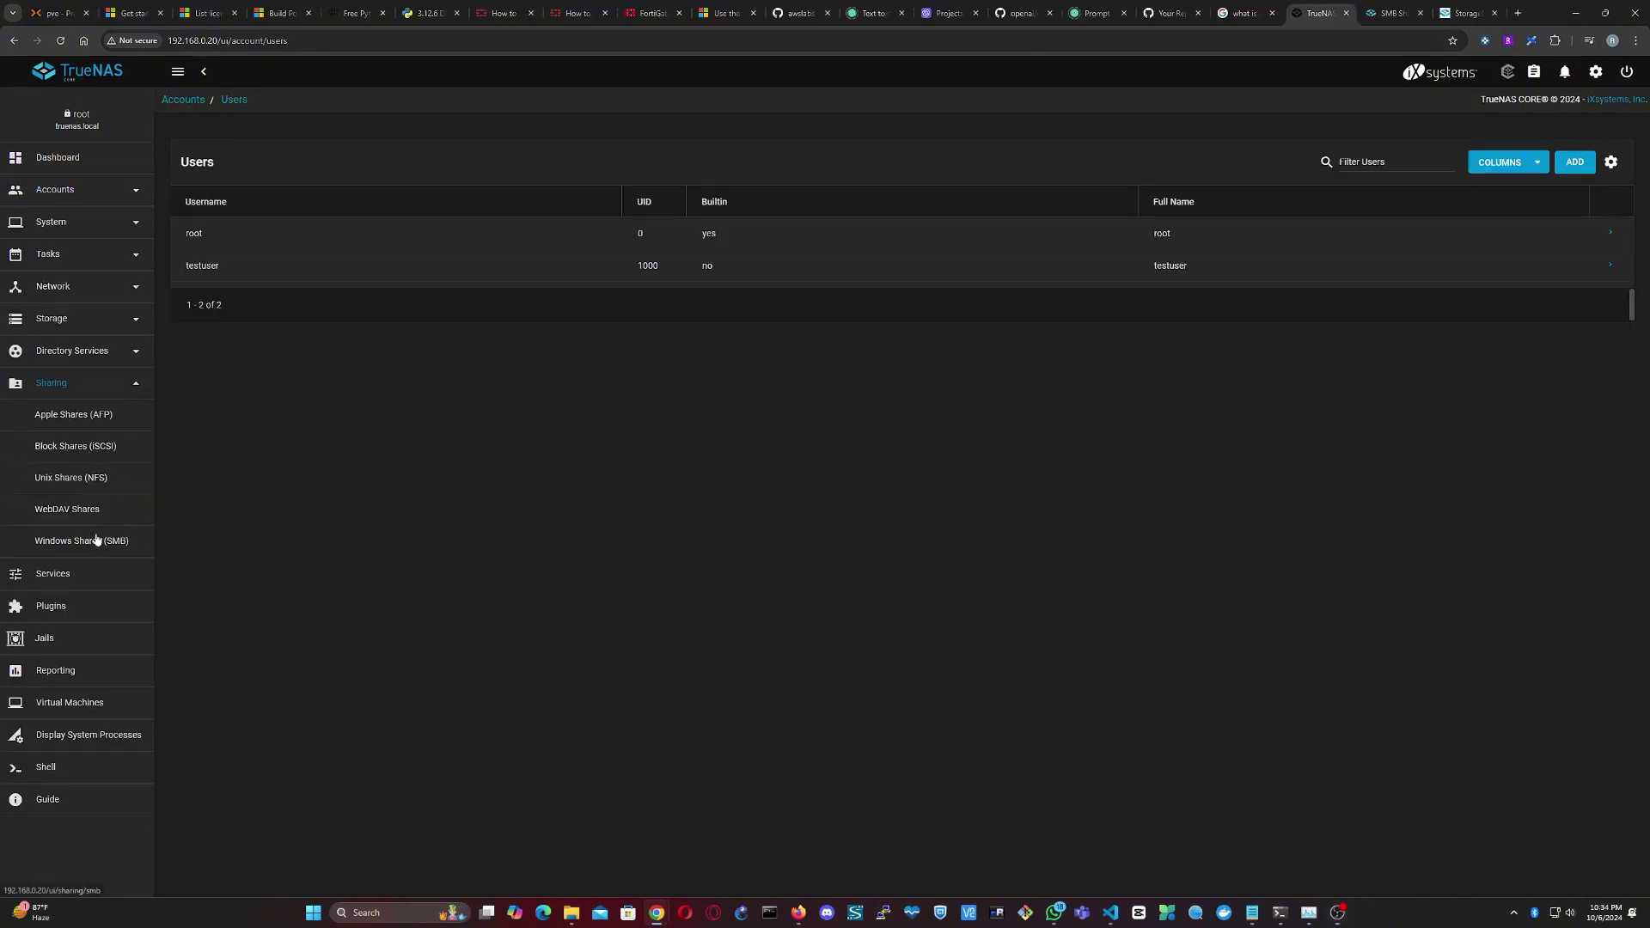
{"action": "left_click", "coordinate": [97, 539]}
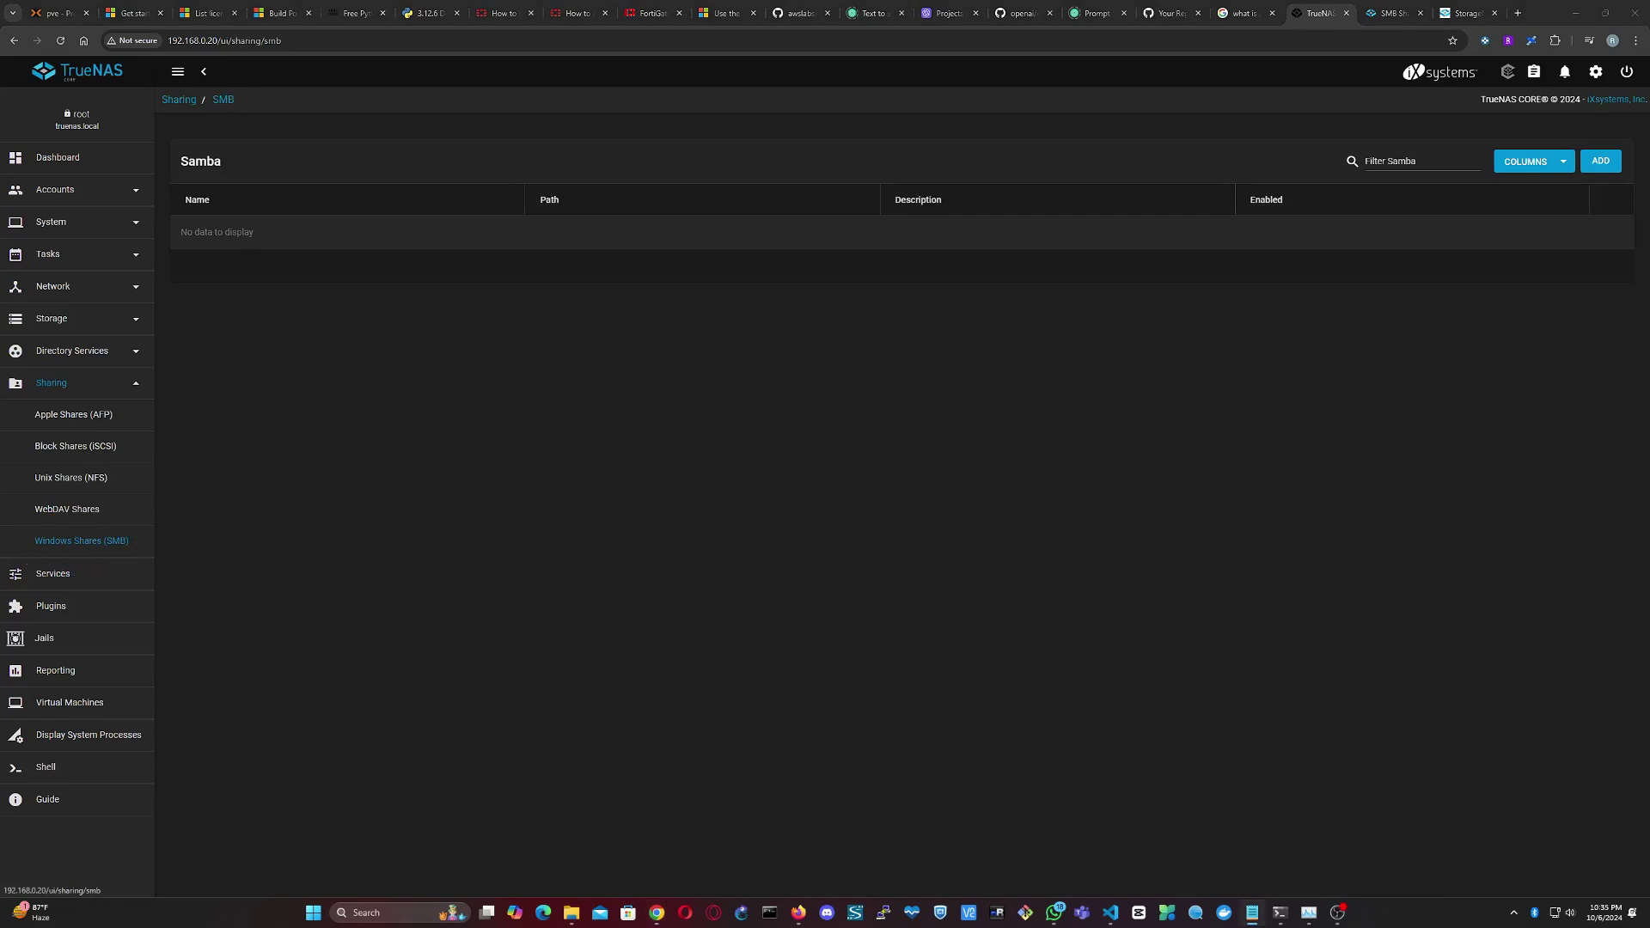
{"action": "left_click", "coordinate": [1612, 167]}
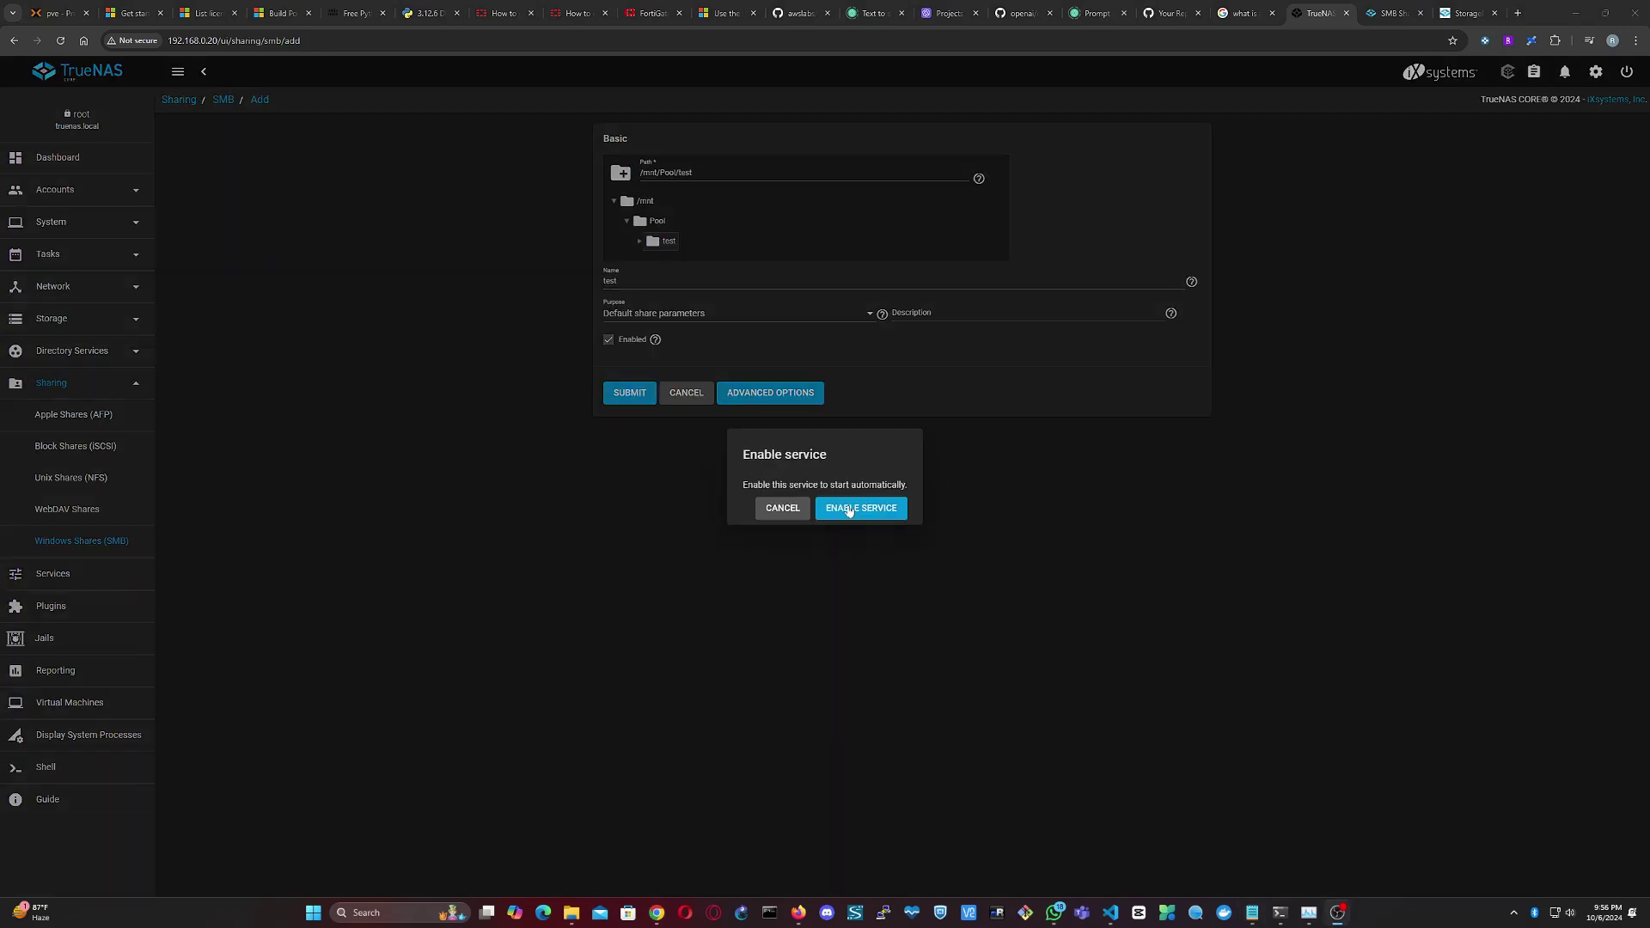
{"action": "left_click", "coordinate": [844, 509]}
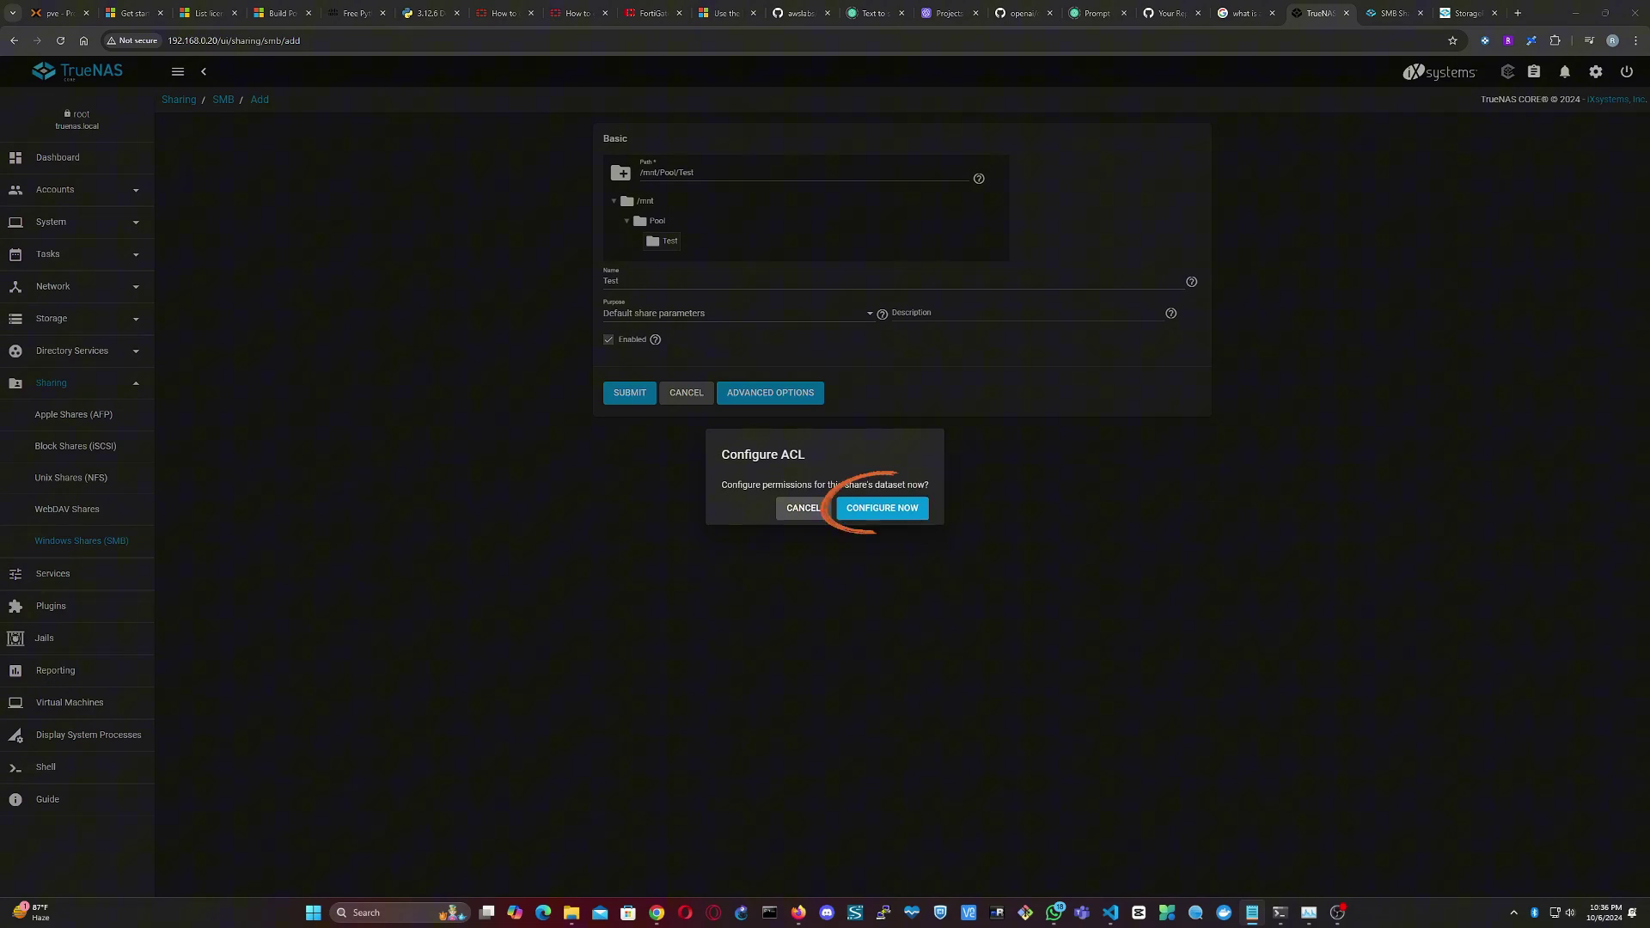
- Start the share's ACL from the RESTRICTED preset and remove the group@ entry
{"action": "left_click", "coordinate": [882, 508]}
{"action": "left_click", "coordinate": [823, 509]}
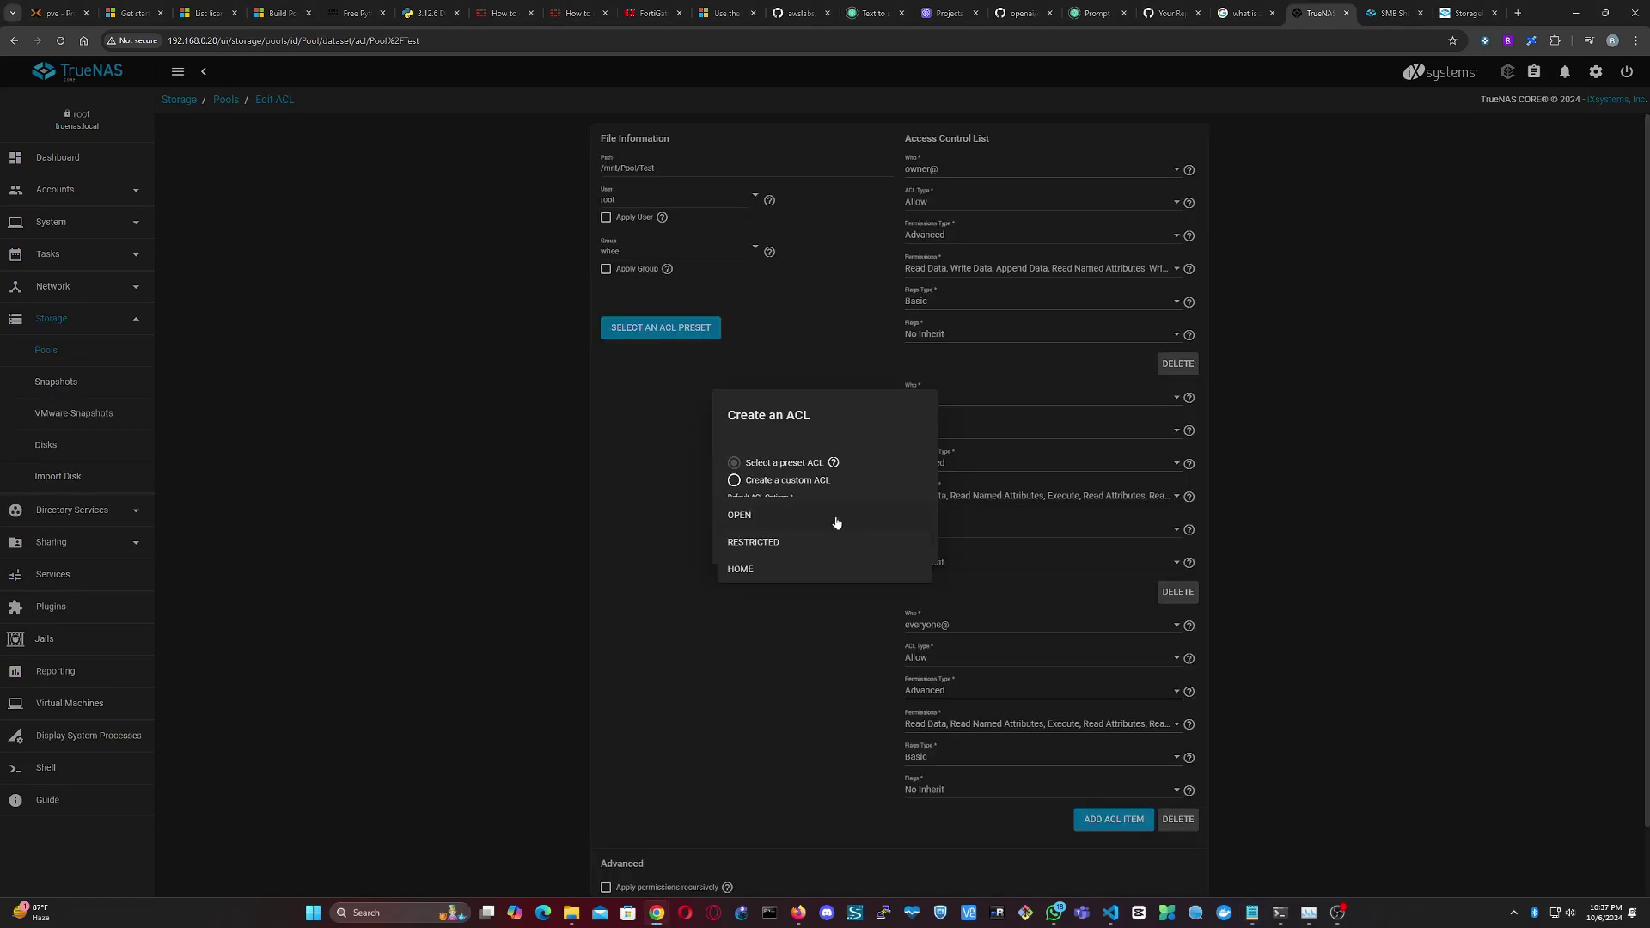
{"action": "left_click", "coordinate": [810, 550]}
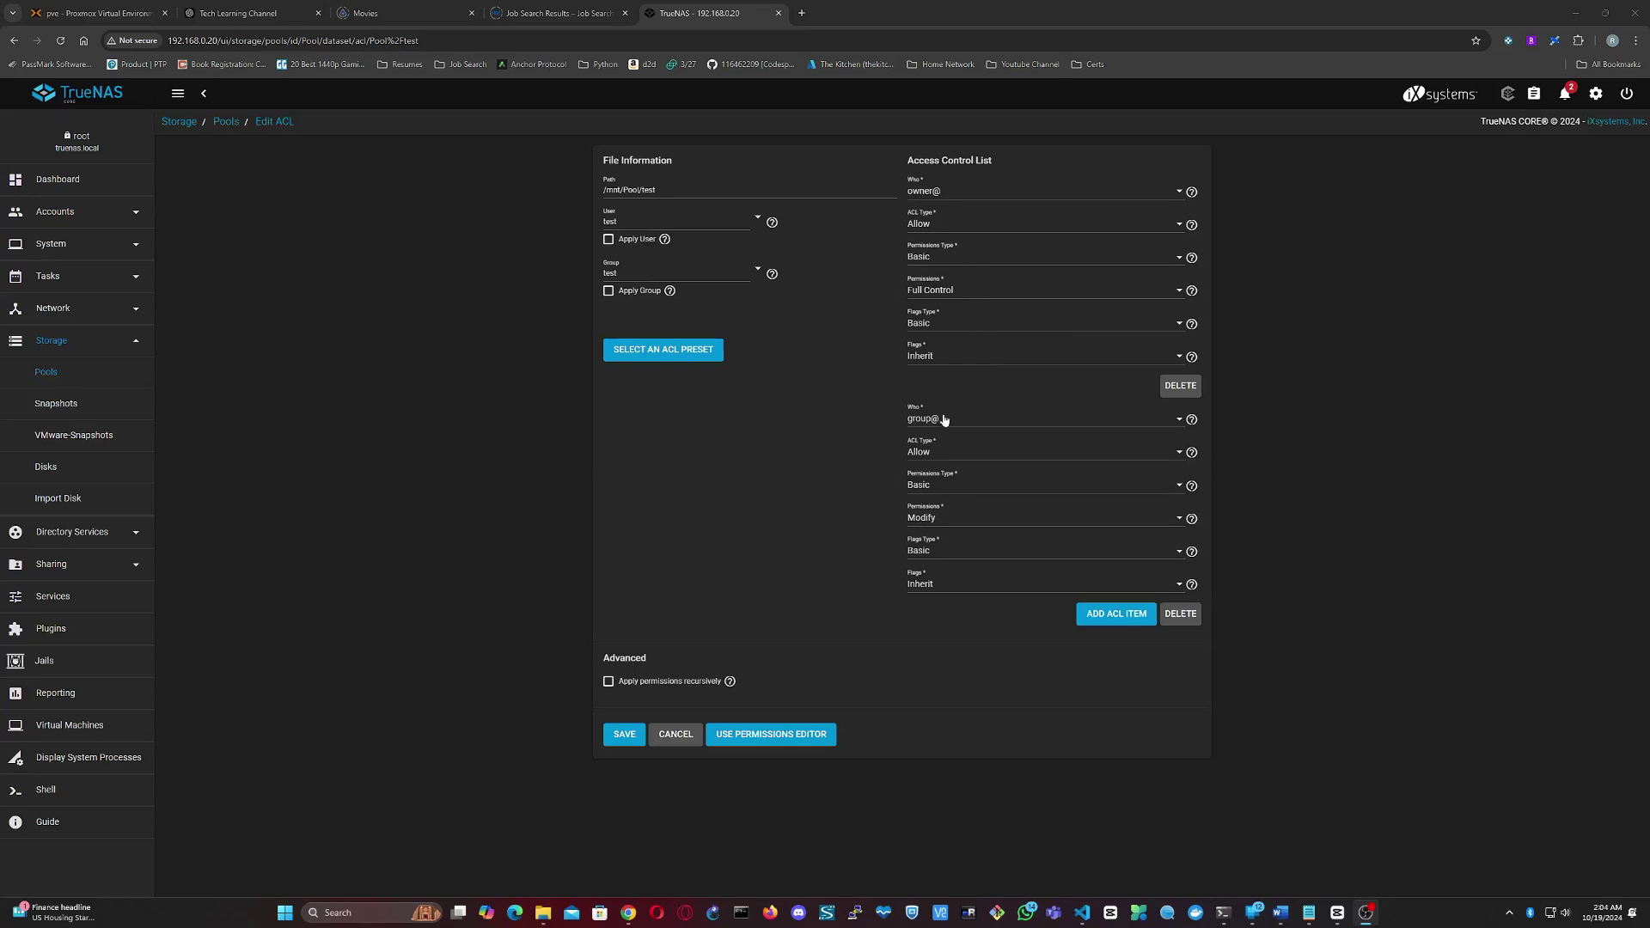
{"action": "left_click", "coordinate": [1180, 614]}
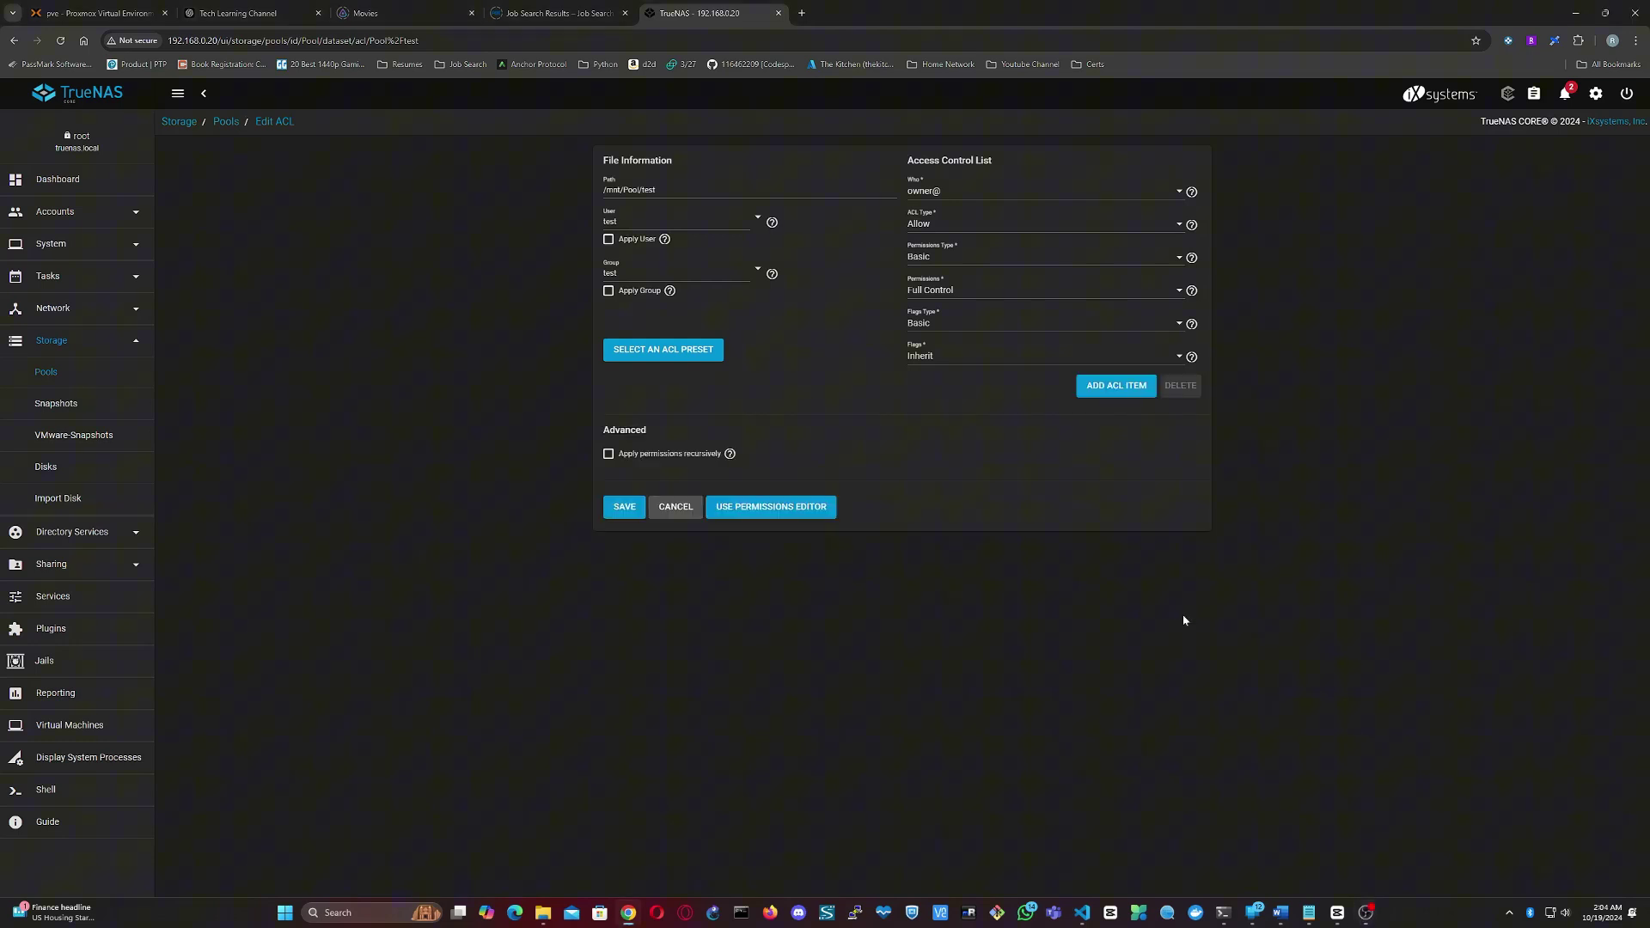
- Grant user test Full Control, apply the ACL recursively, and save it
{"action": "left_click", "coordinate": [952, 192]}
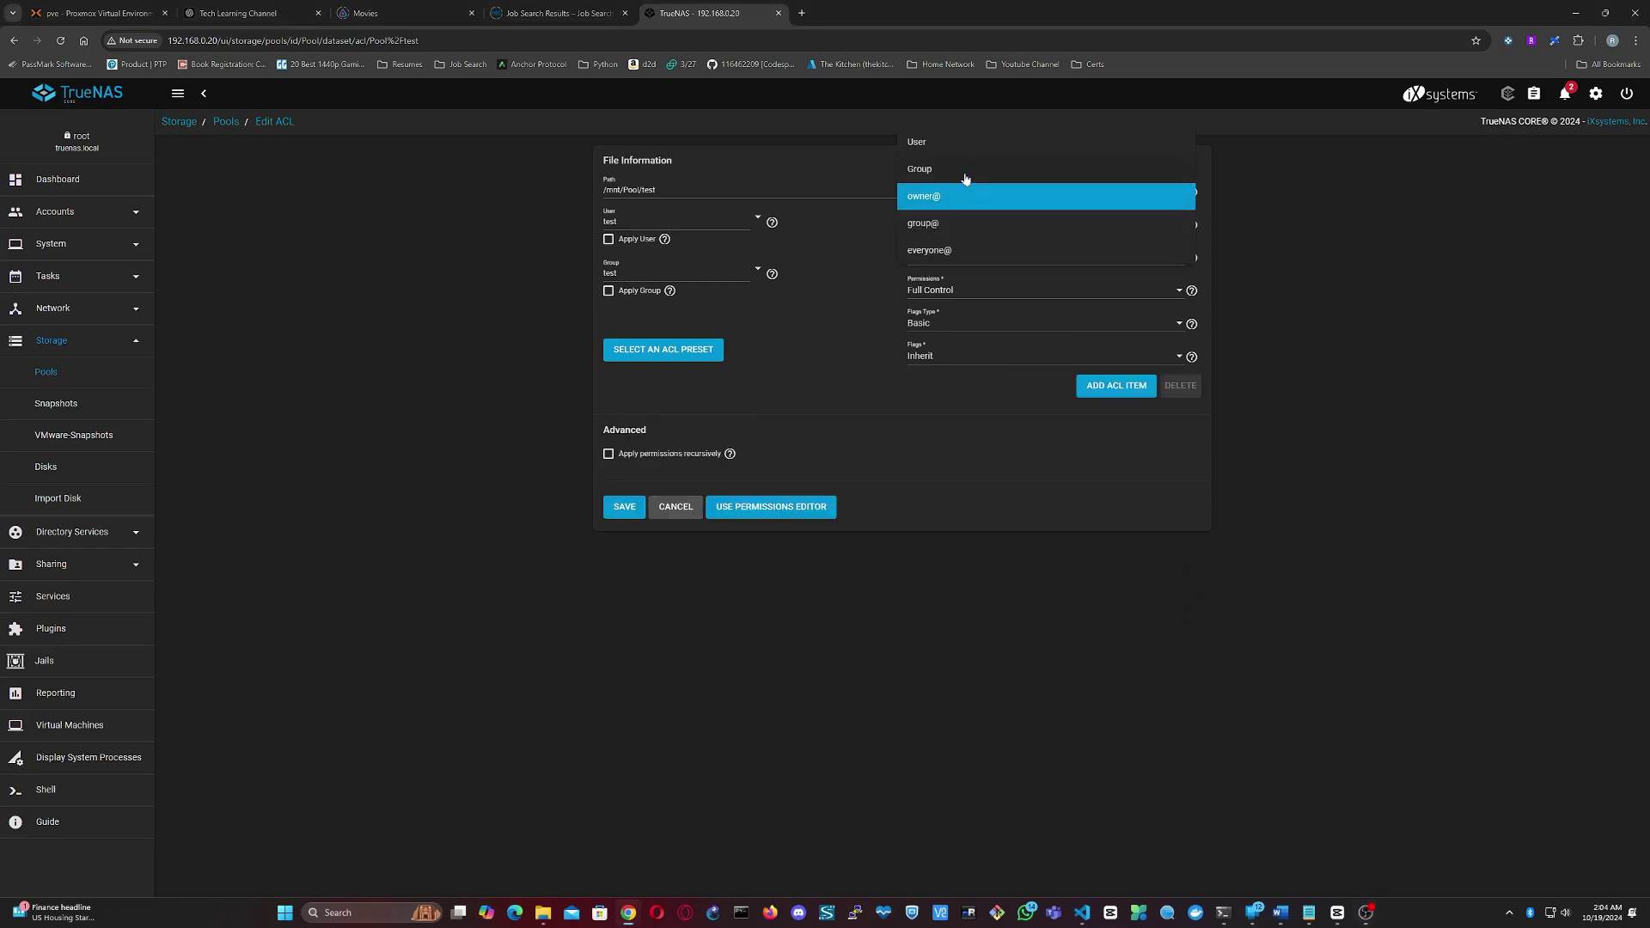
{"action": "left_click", "coordinate": [948, 148]}
{"action": "left_click", "coordinate": [953, 191]}
{"action": "left_click", "coordinate": [952, 196]}
{"action": "left_click", "coordinate": [916, 222]}
{"action": "type", "text": "test"}
{"action": "left_click", "coordinate": [608, 486]}
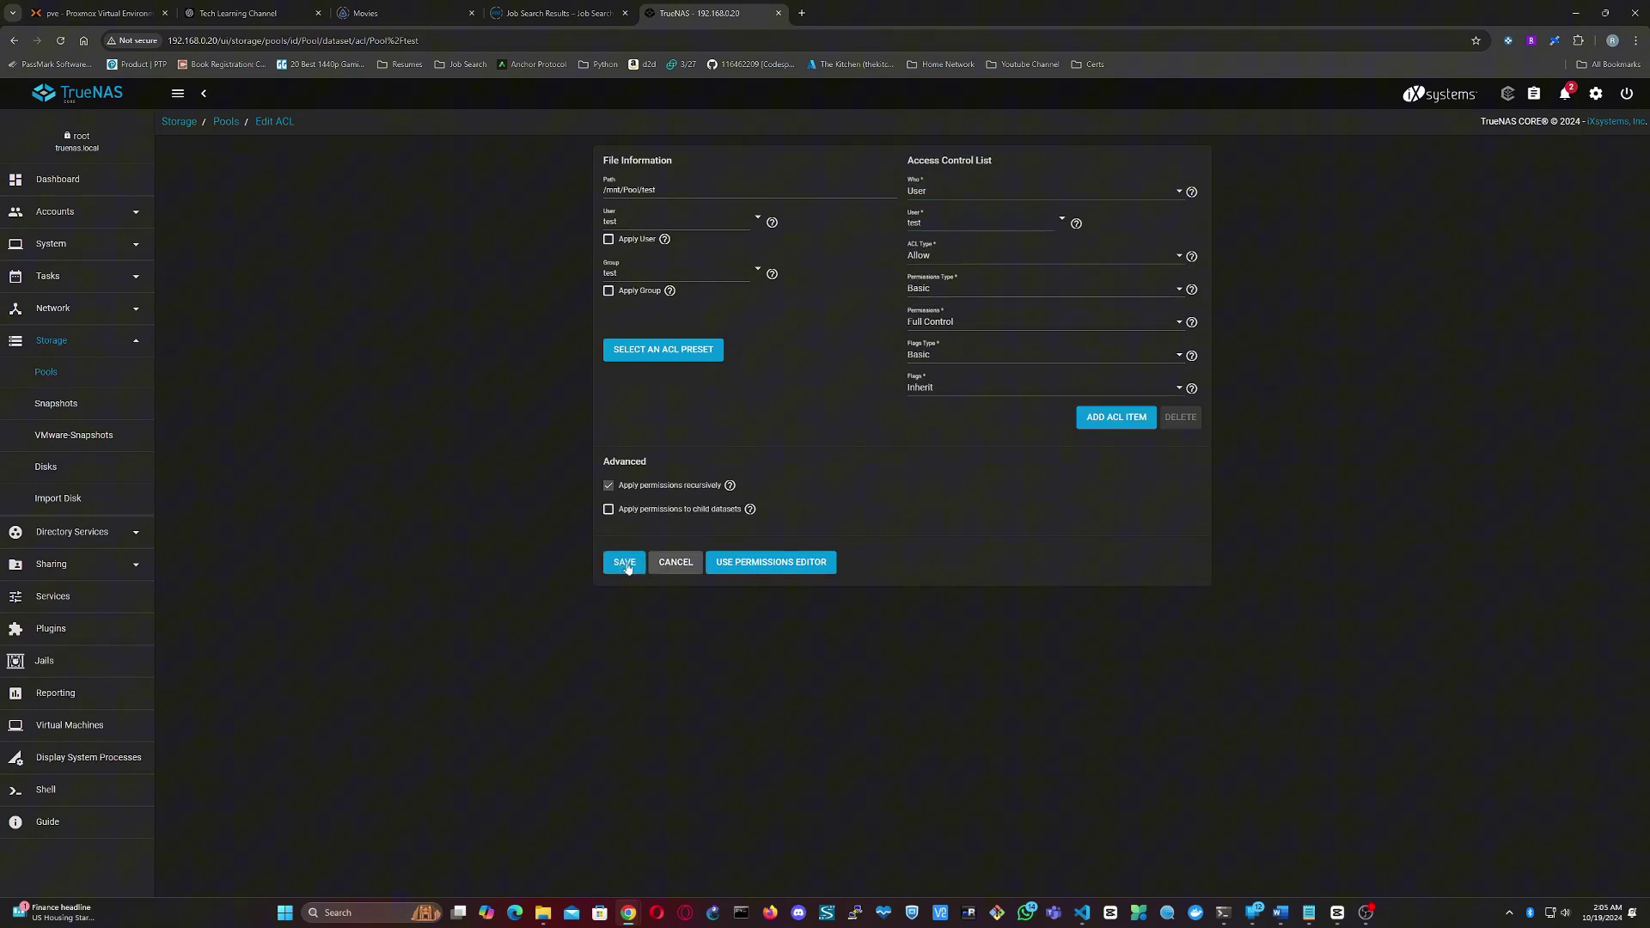
{"action": "left_click", "coordinate": [630, 570]}
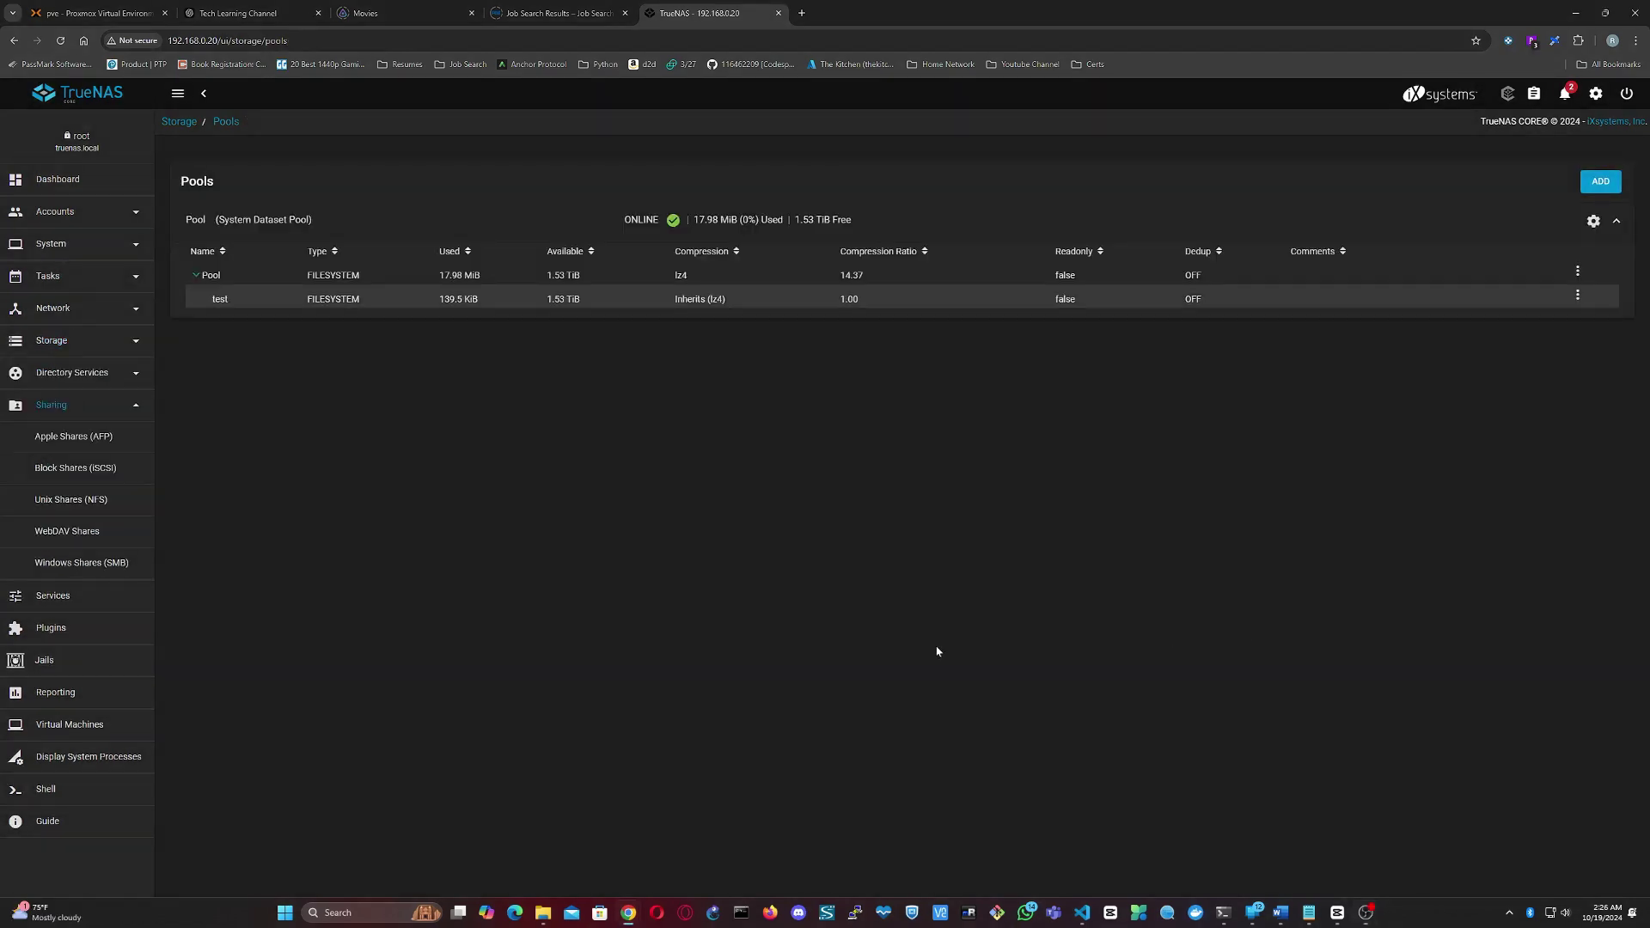
- Open \\192.168.0.20 via Run and sign in as user test with its password
{"action": "key", "text": "super+r"}
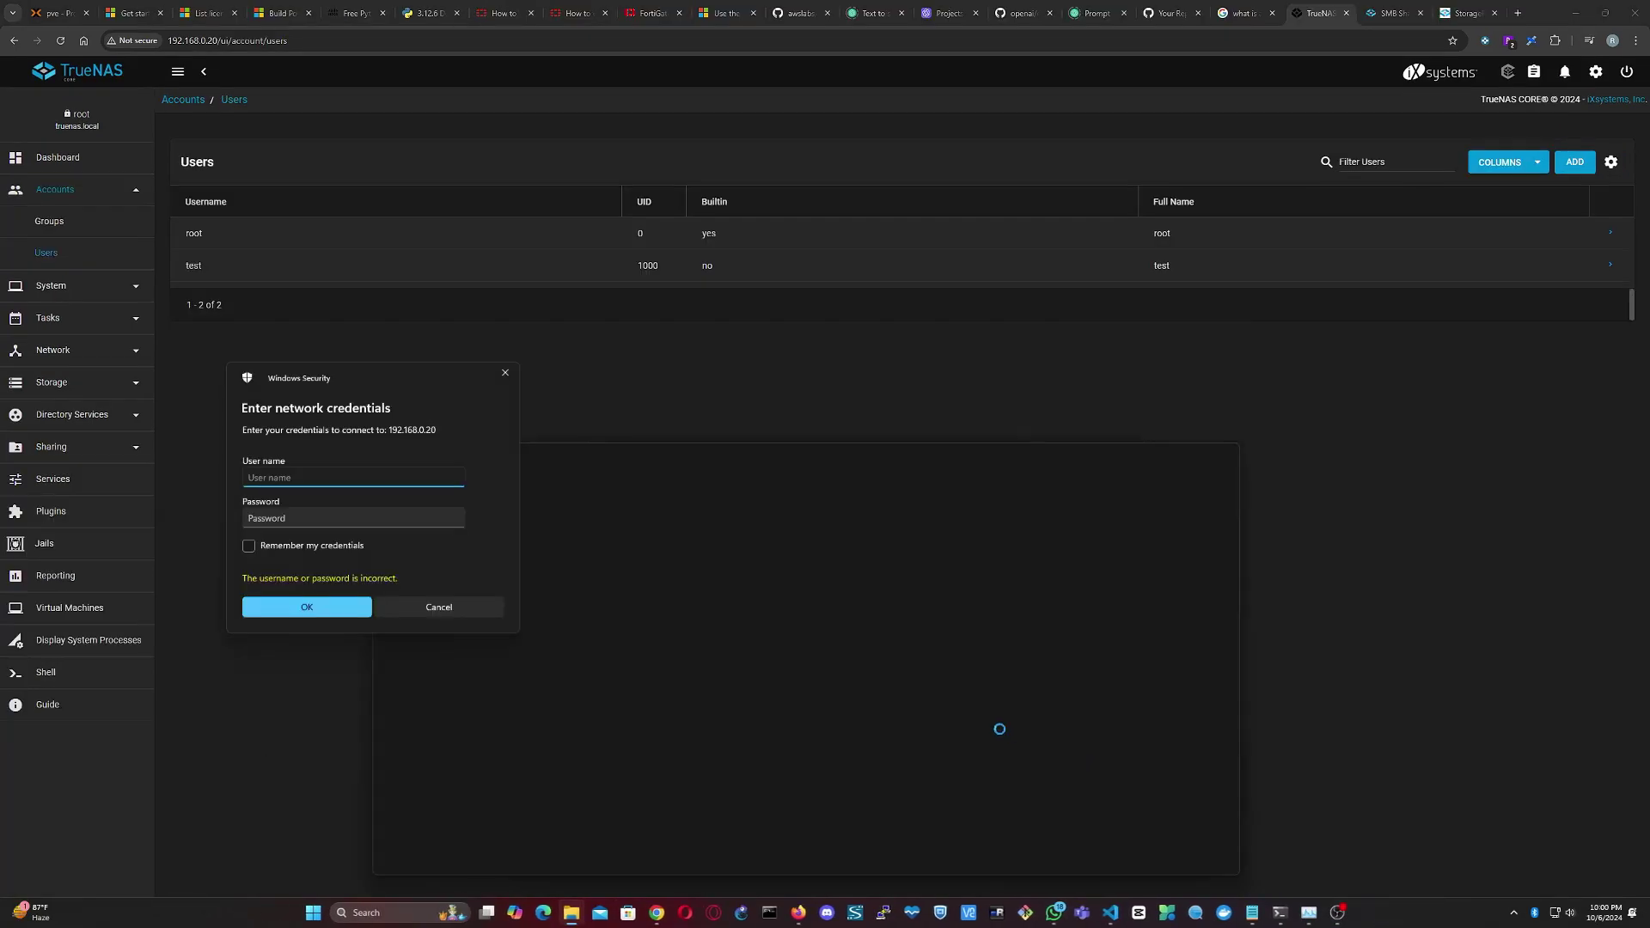
{"action": "type", "text": "test"}
{"action": "key", "text": "Tab"}
{"action": "type", "text": "test123"}
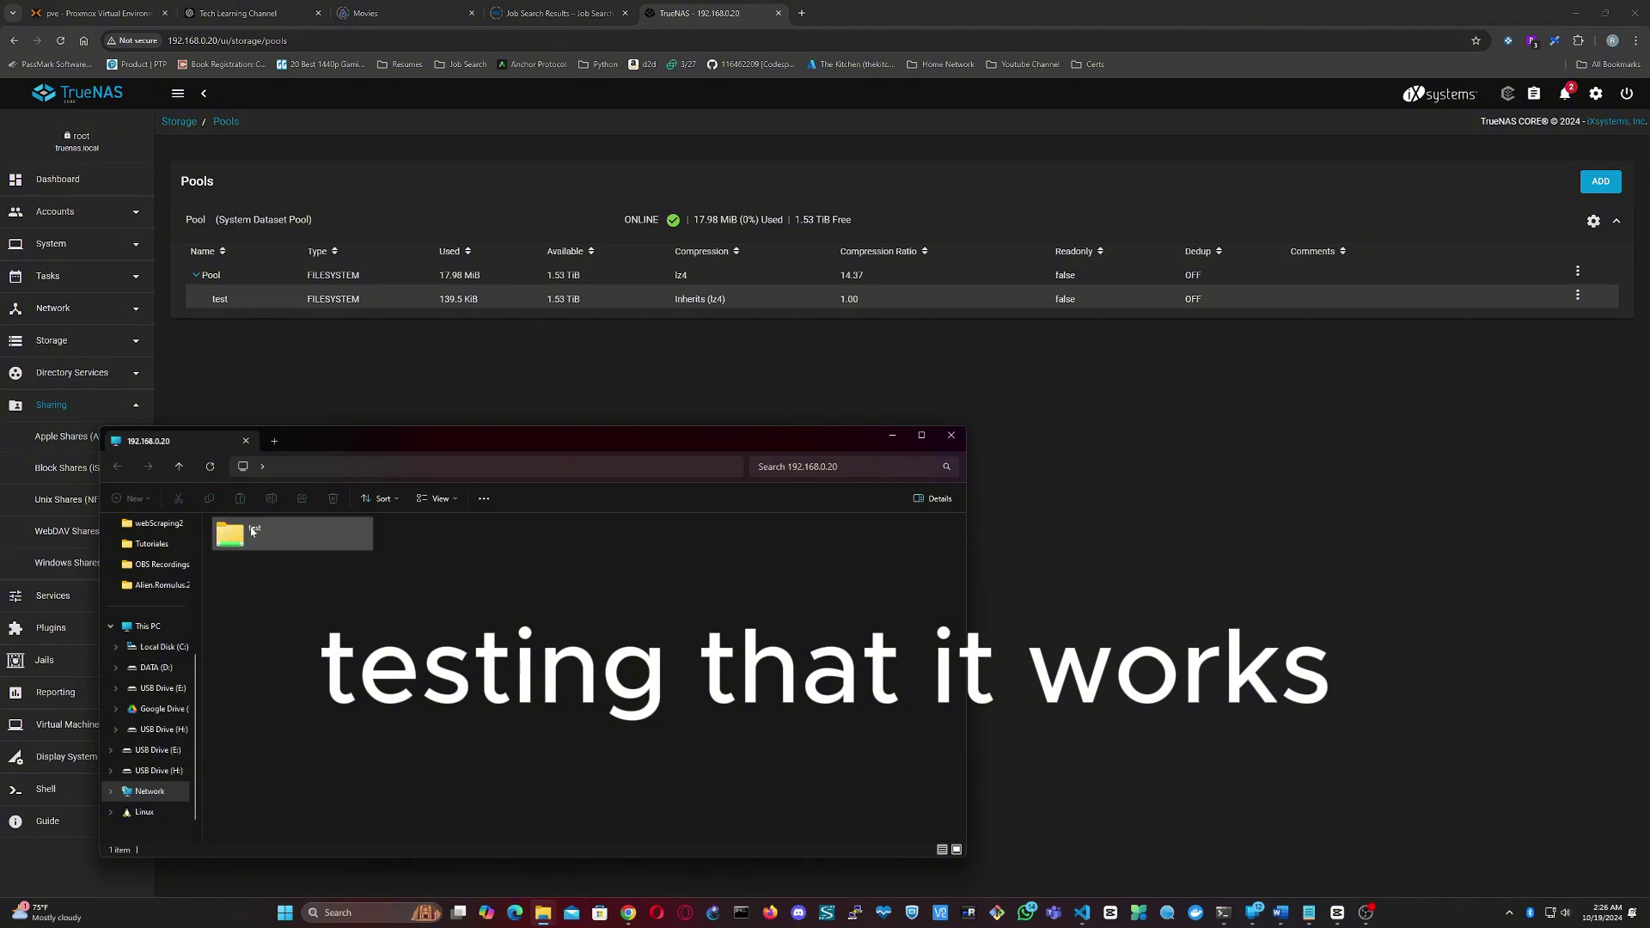
- Open the test share and create a new text file named test.txt
{"action": "double_click", "coordinate": [253, 531]}
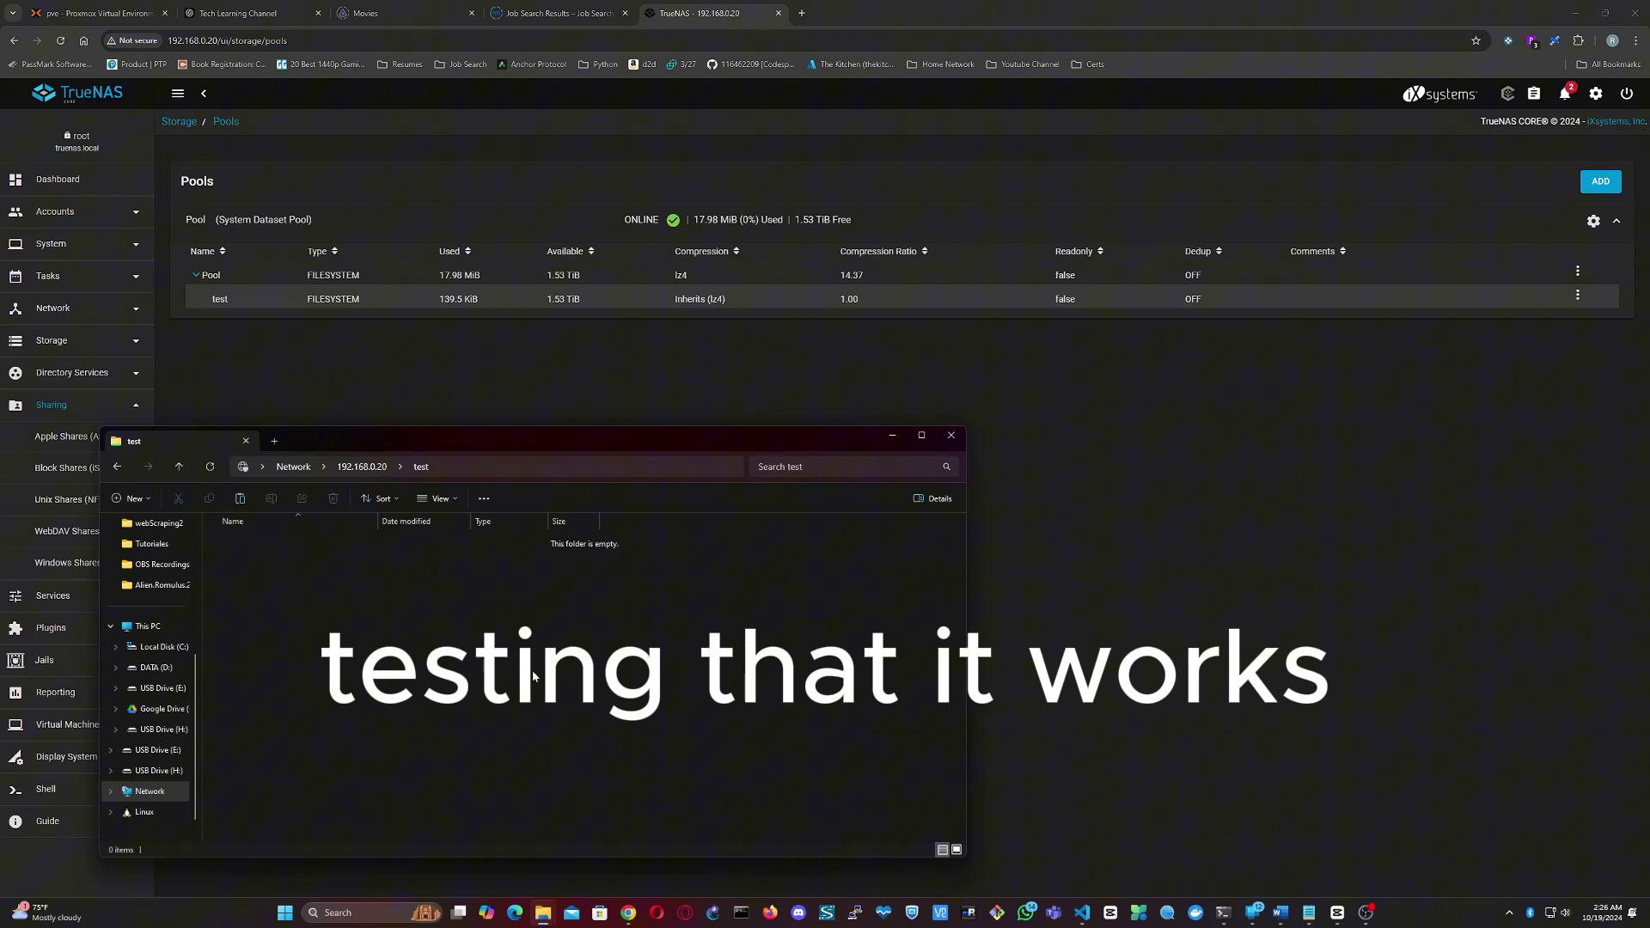
{"action": "right_click", "coordinate": [414, 660]}
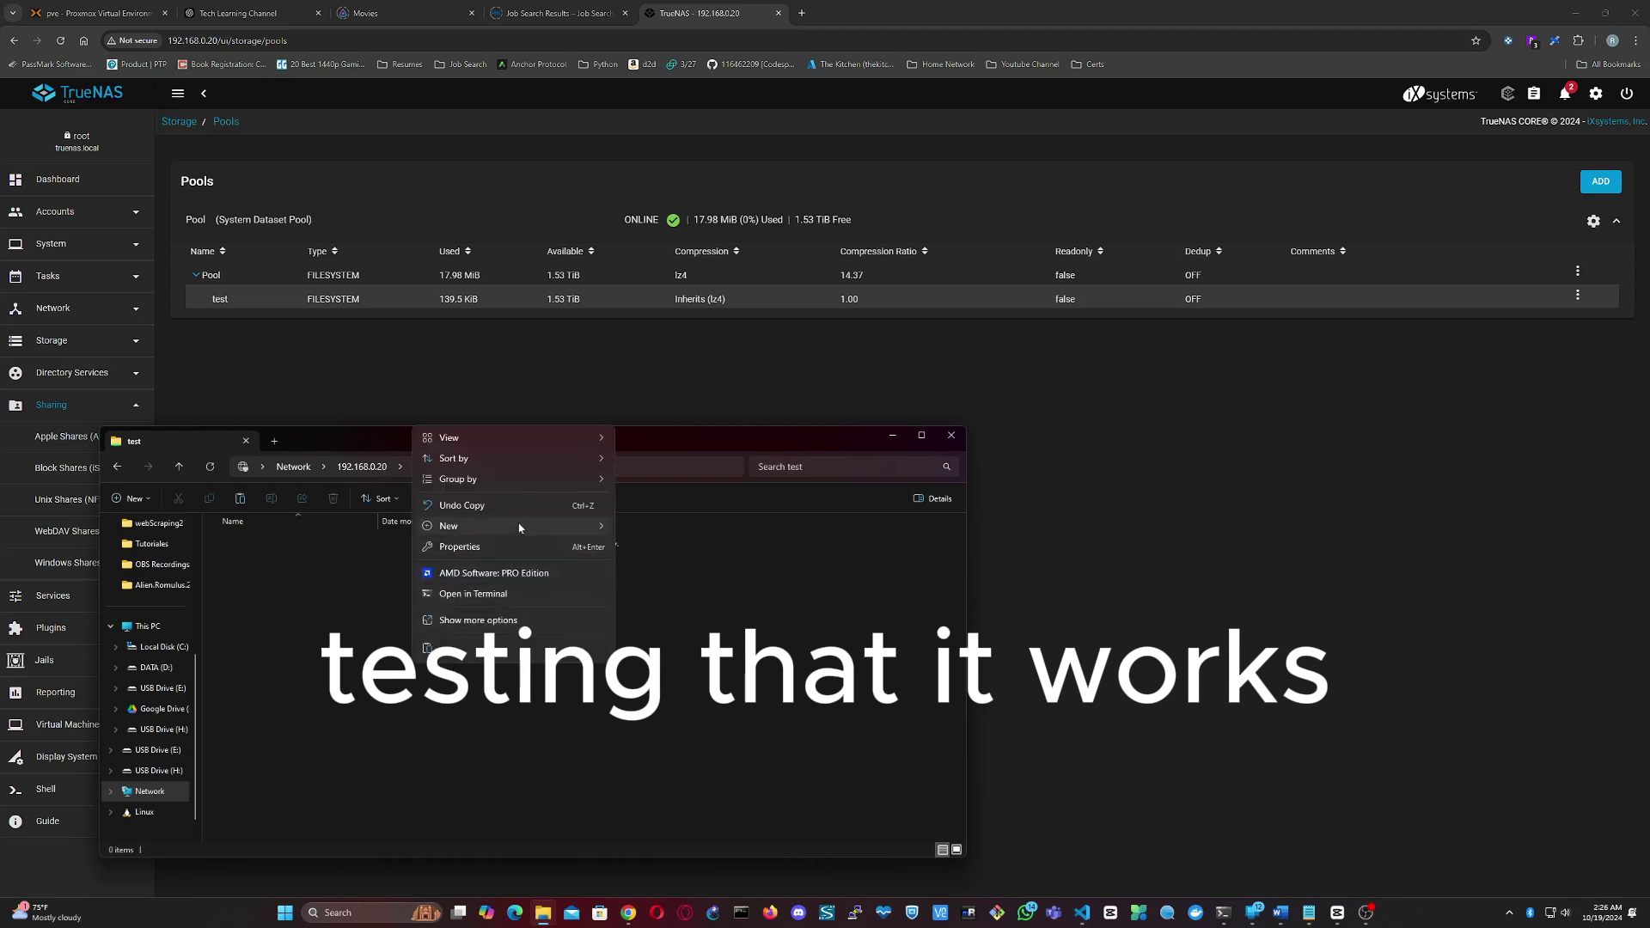
{"action": "mouse_move", "coordinate": [559, 525]}
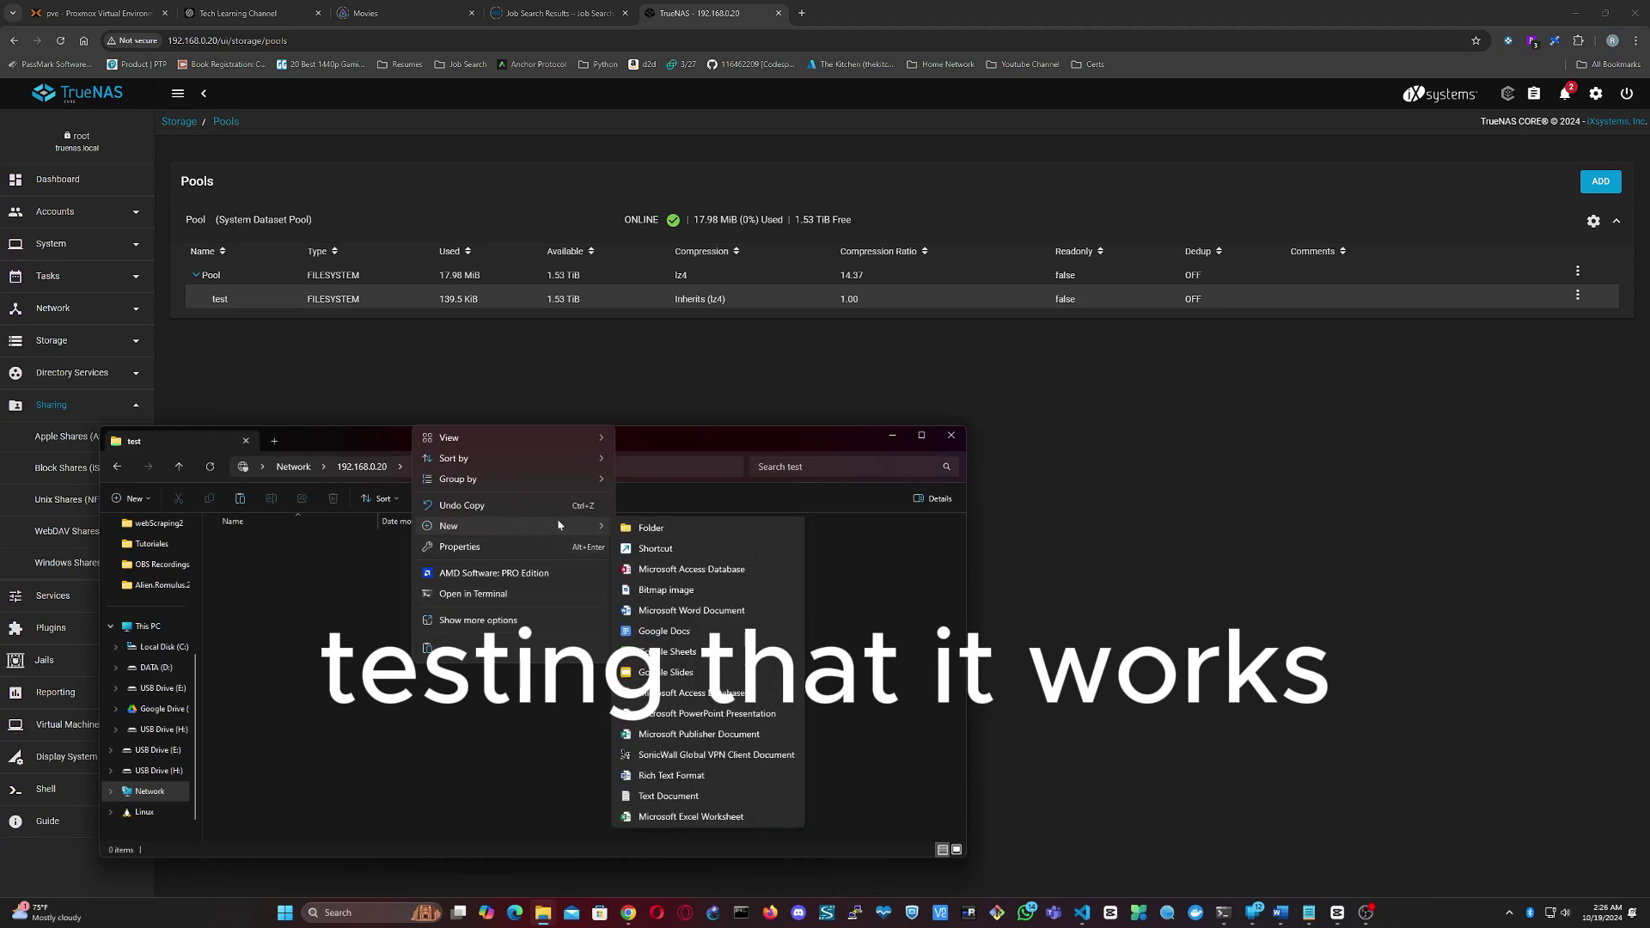
{"action": "left_click", "coordinate": [660, 798]}
{"action": "type", "text": "test.txt"}
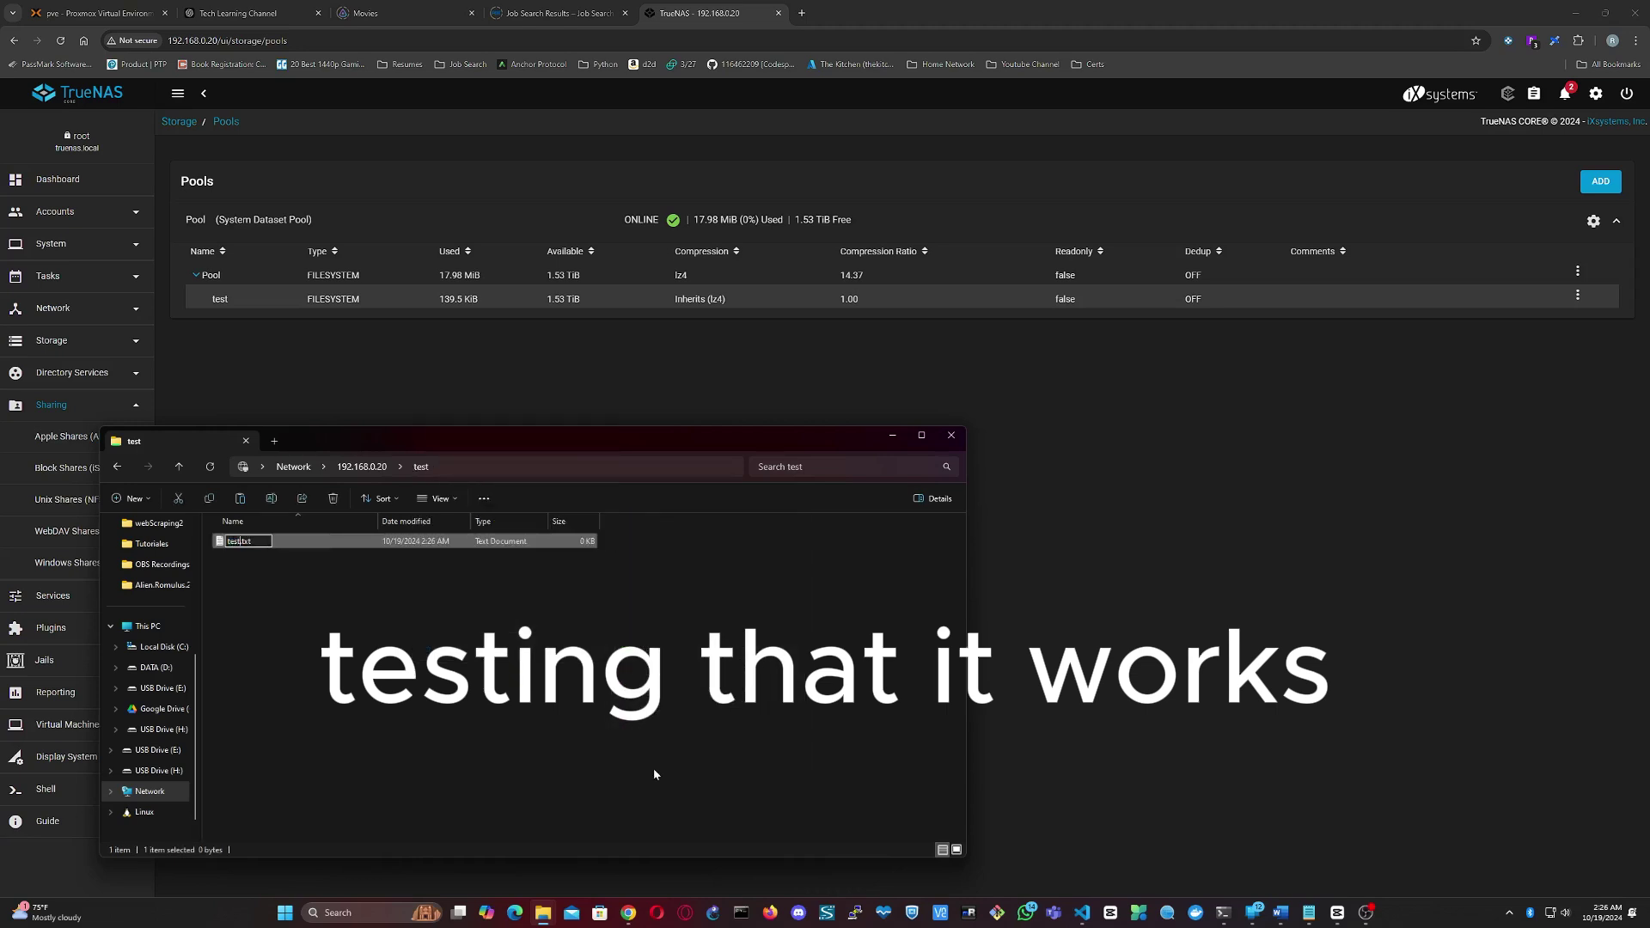
{"action": "key", "text": "Return"}
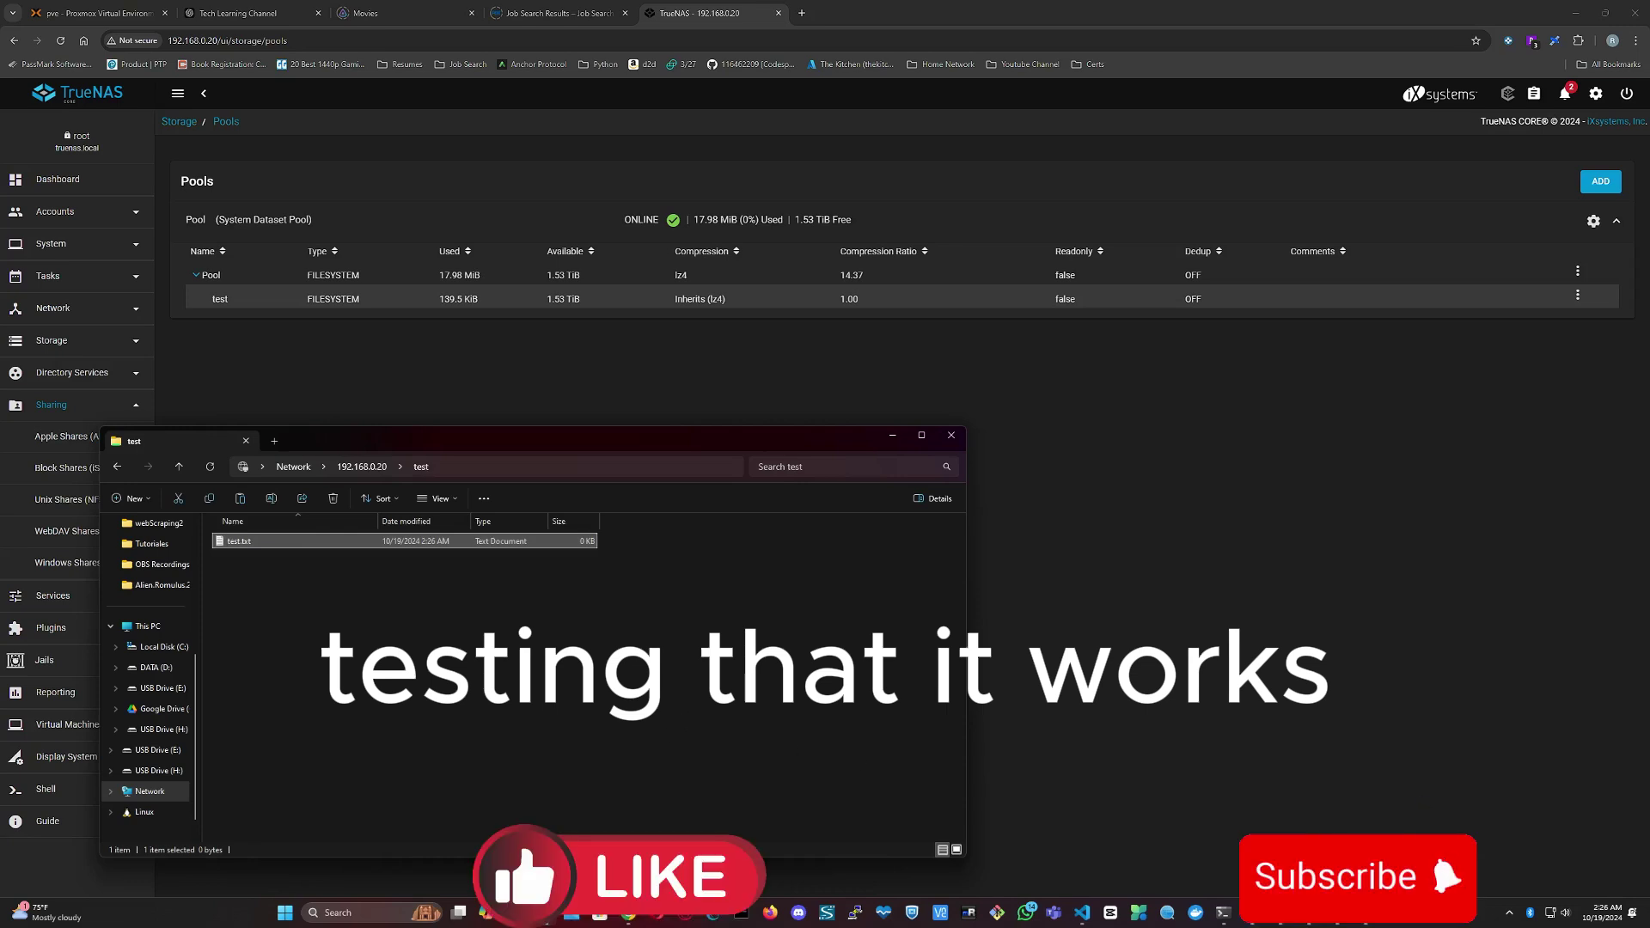
- Delete test.txt from the share
{"action": "left_click", "coordinate": [458, 688]}
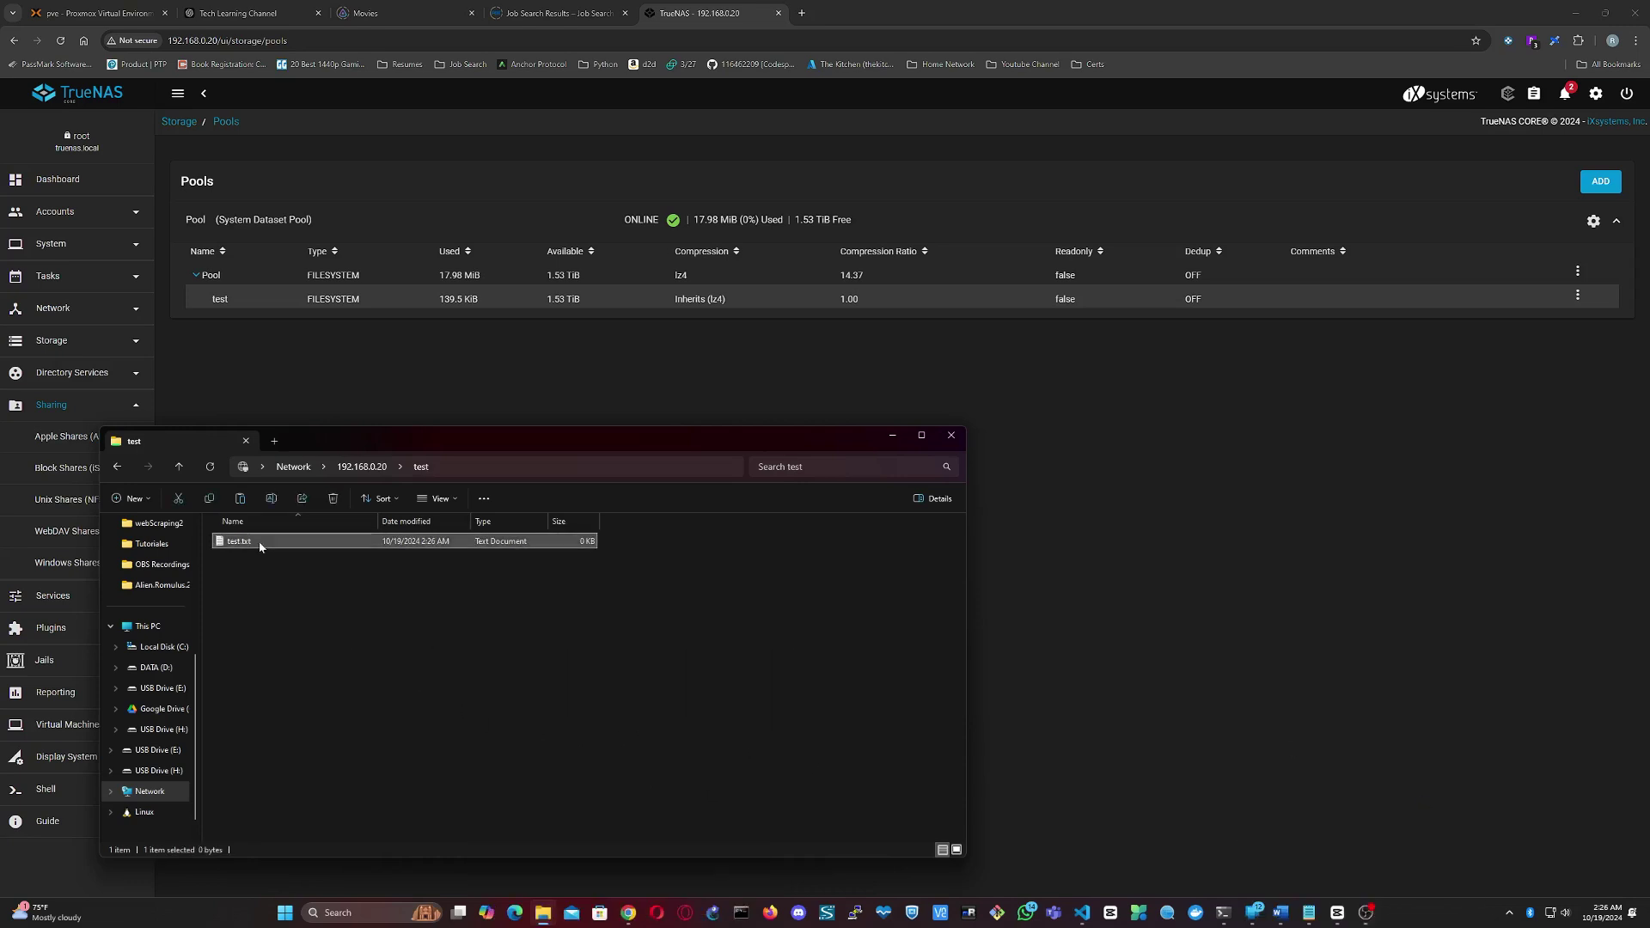
{"action": "key", "text": "Delete"}
{"action": "key", "text": "Return"}
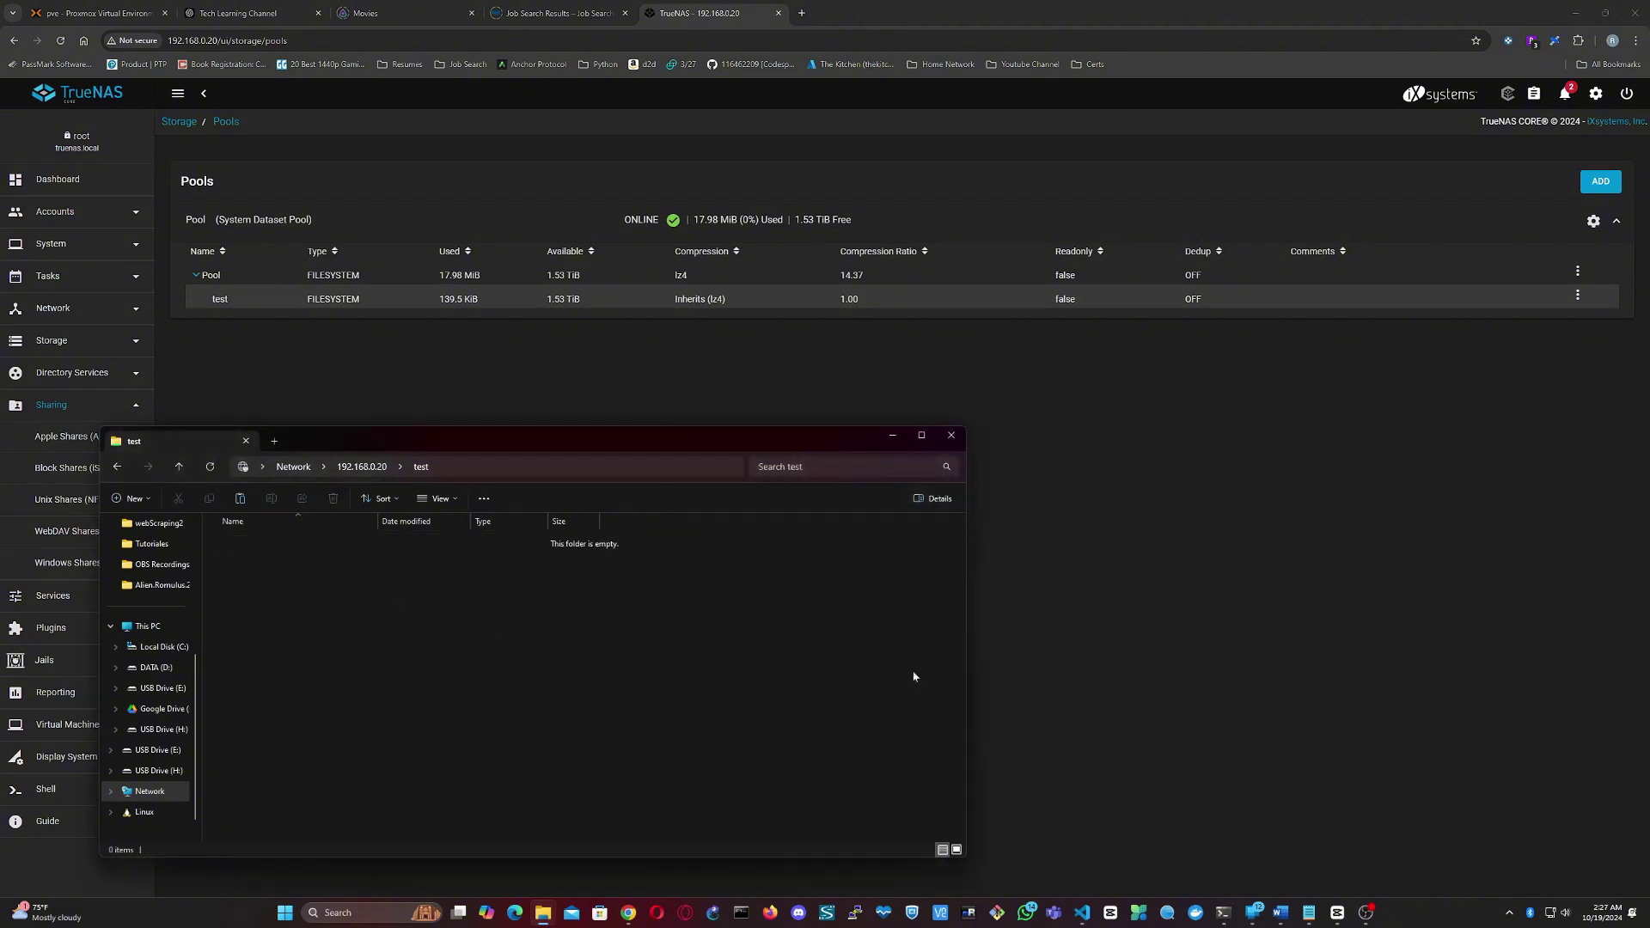